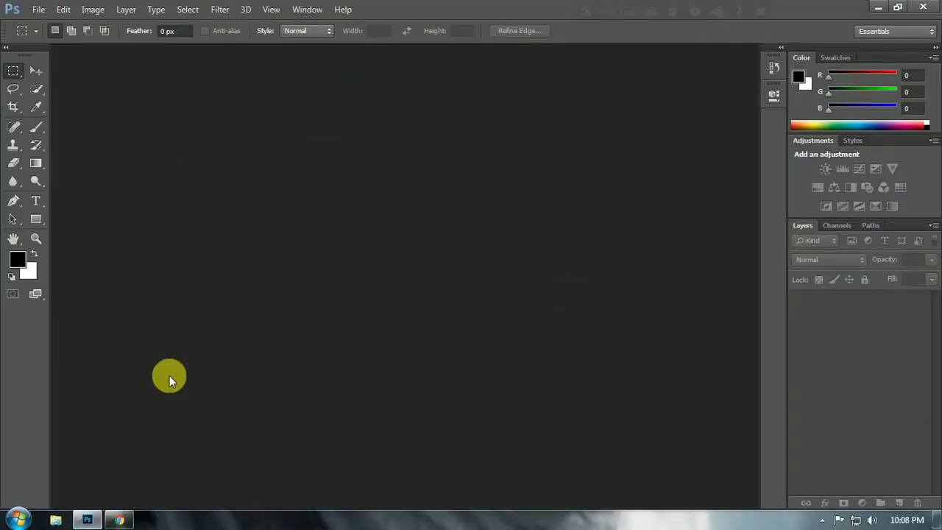
# Open cod_heaer from Downloads > Images in Adobe Photoshop CC, without making Photoshop the default.
pyautogui.click(56, 520)
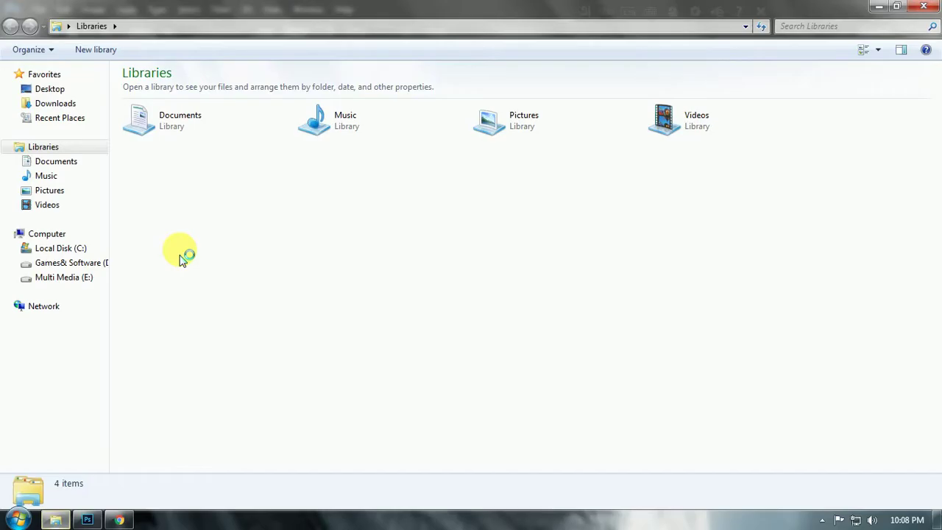
pyautogui.click(63, 104)
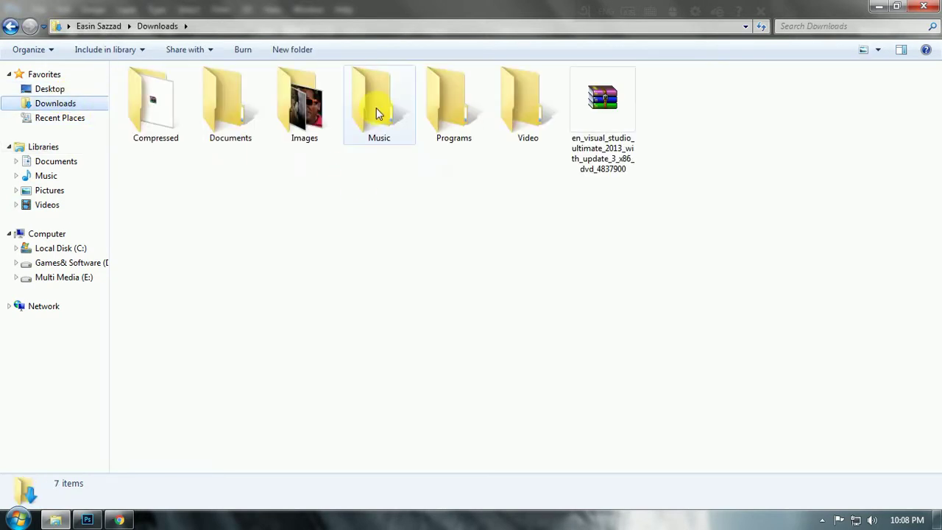
pyautogui.doubleClick(298, 121)
pyautogui.click(138, 109)
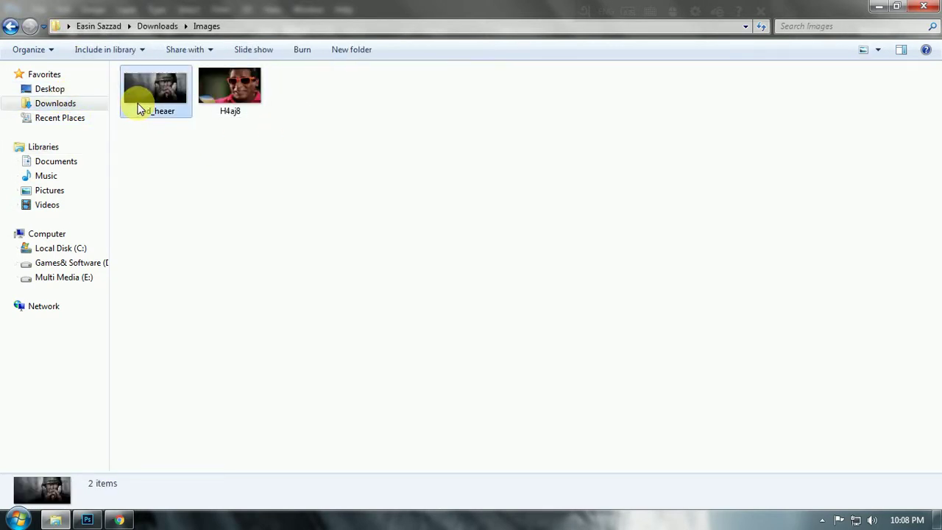
pyautogui.rightClick(142, 107)
pyautogui.moveTo(181, 215)
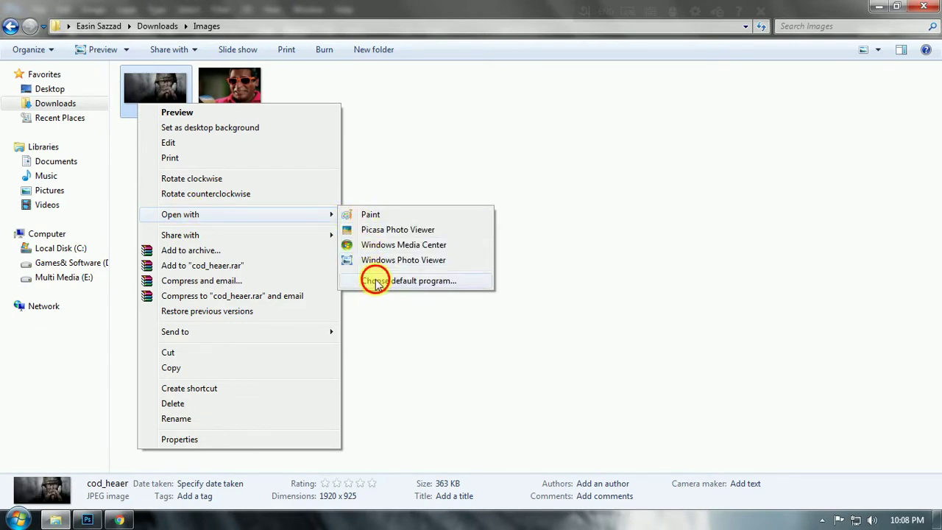
pyautogui.click(375, 281)
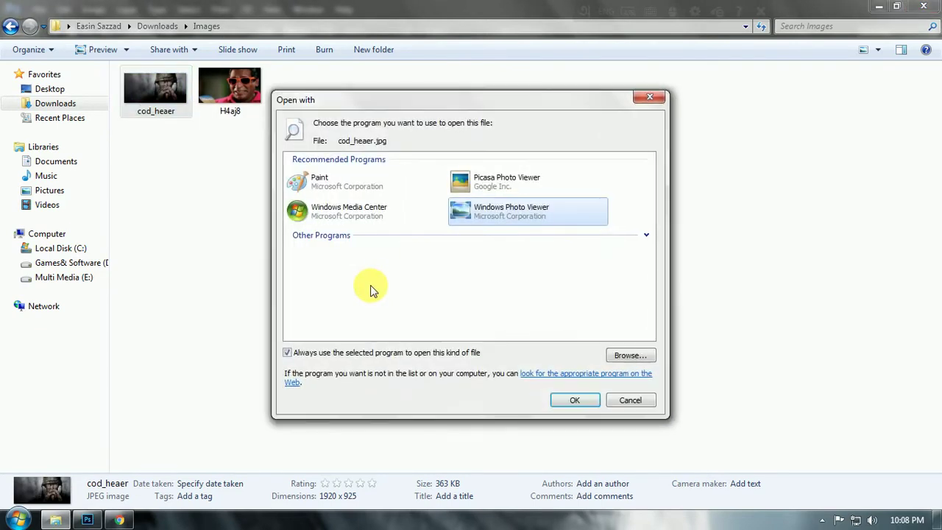
pyautogui.click(646, 237)
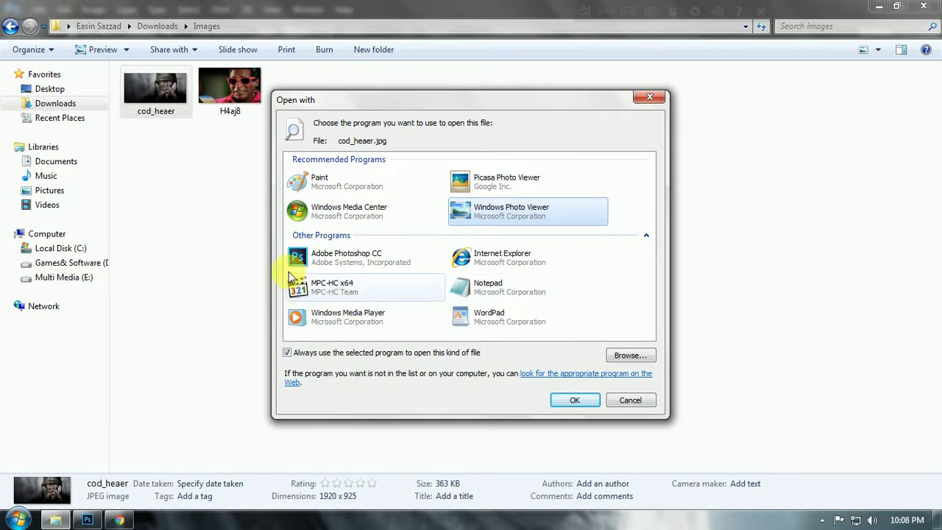
pyautogui.click(346, 256)
pyautogui.click(287, 353)
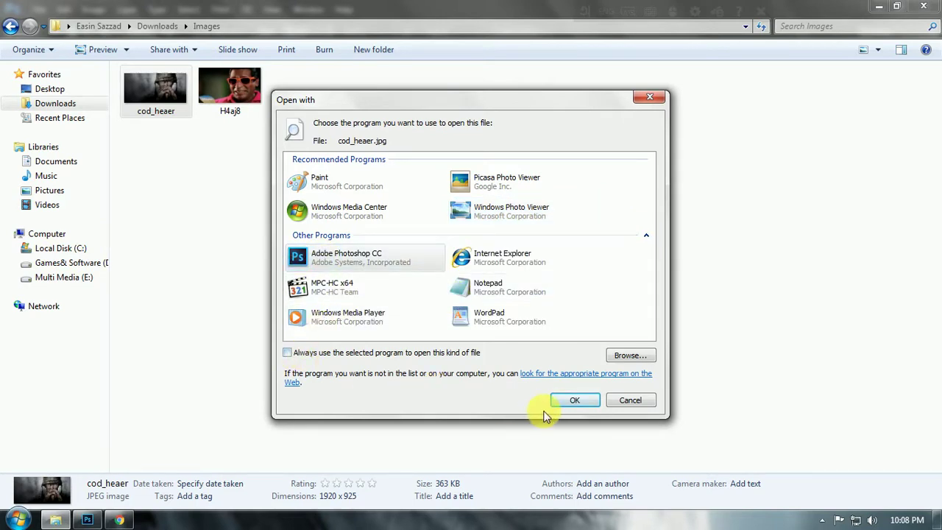
pyautogui.click(569, 401)
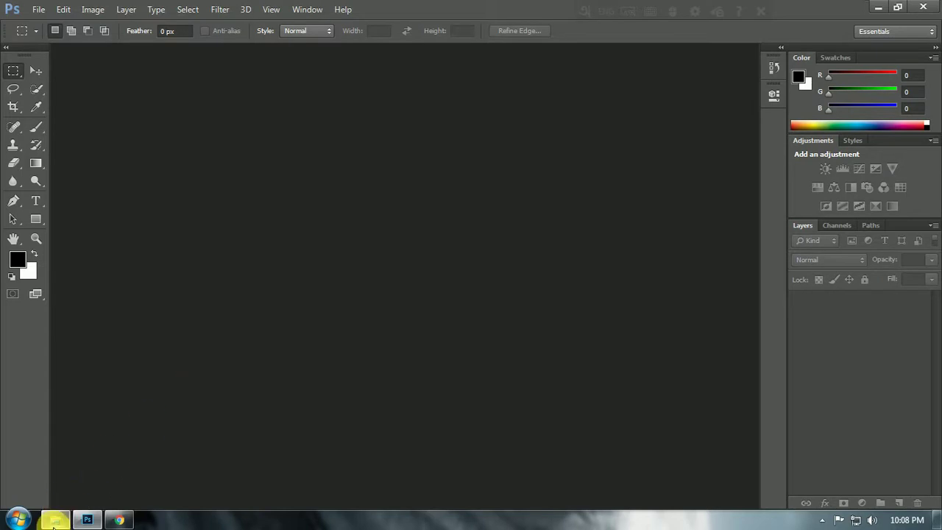
# Open the H4aj8 image in Adobe Photoshop CC as well.
pyautogui.click(54, 523)
pyautogui.click(233, 110)
pyautogui.rightClick(234, 109)
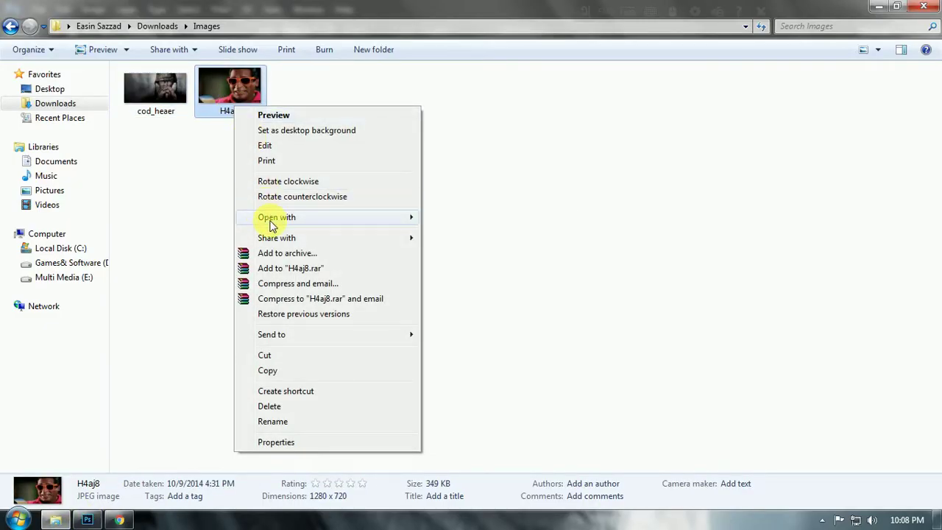
pyautogui.moveTo(277, 217)
pyautogui.click(451, 218)
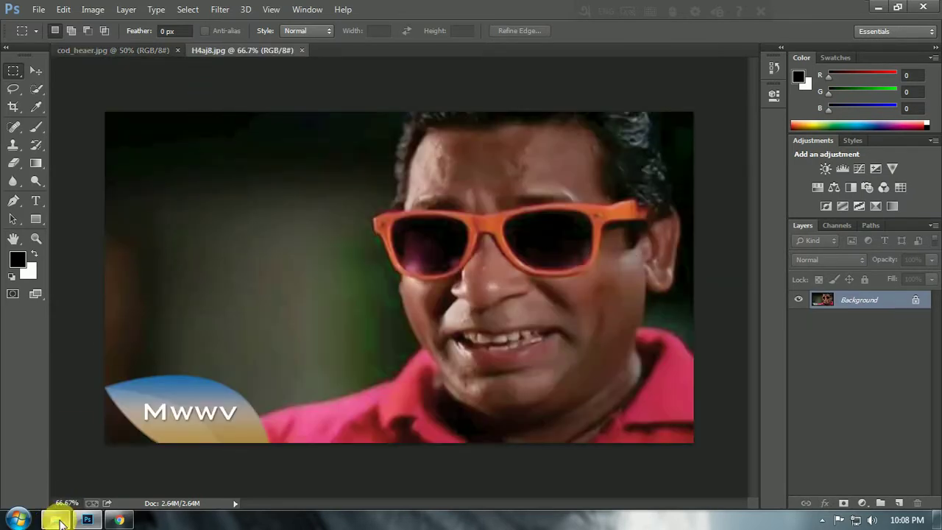
# Check cod_heaer's size, then create a blank white 1920 × 2000 pixel document.
pyautogui.click(55, 520)
pyautogui.click(163, 87)
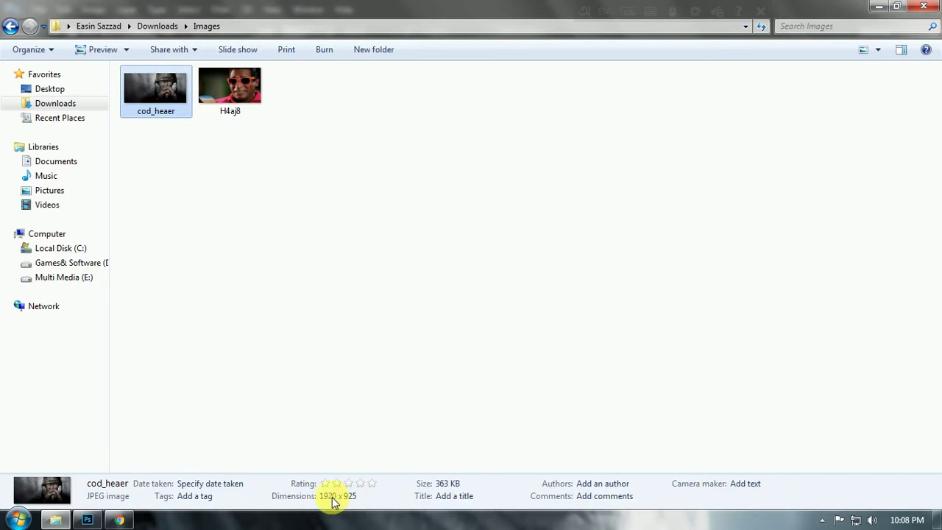
pyautogui.click(89, 521)
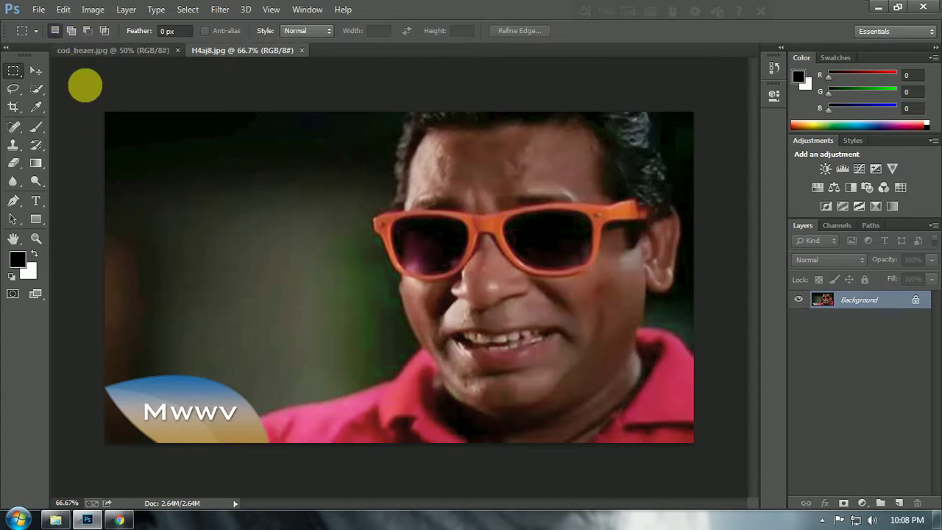
pyautogui.click(37, 10)
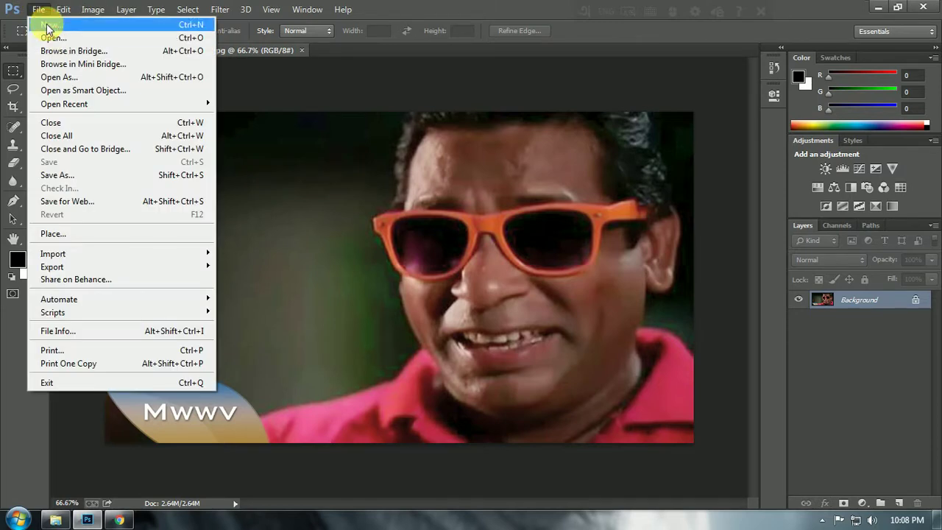
pyautogui.click(47, 28)
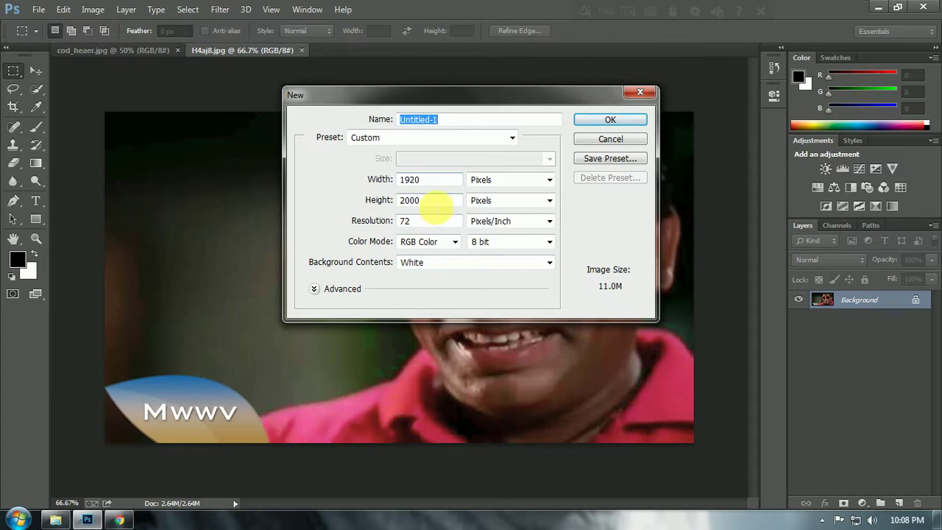
pyautogui.click(434, 205)
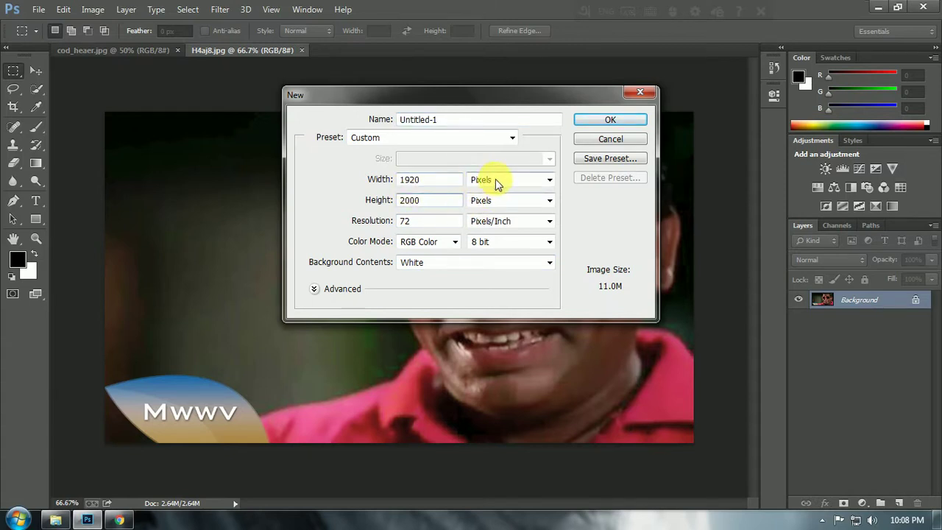
pyautogui.click(597, 122)
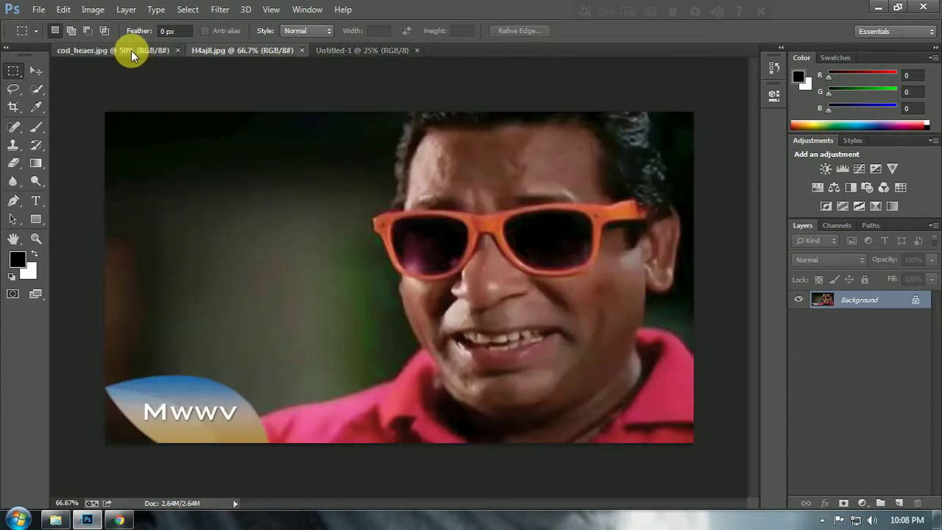
# Drag the soldier photo to the top of Untitled-1 and the sunglasses photo below it.
pyautogui.click(131, 50)
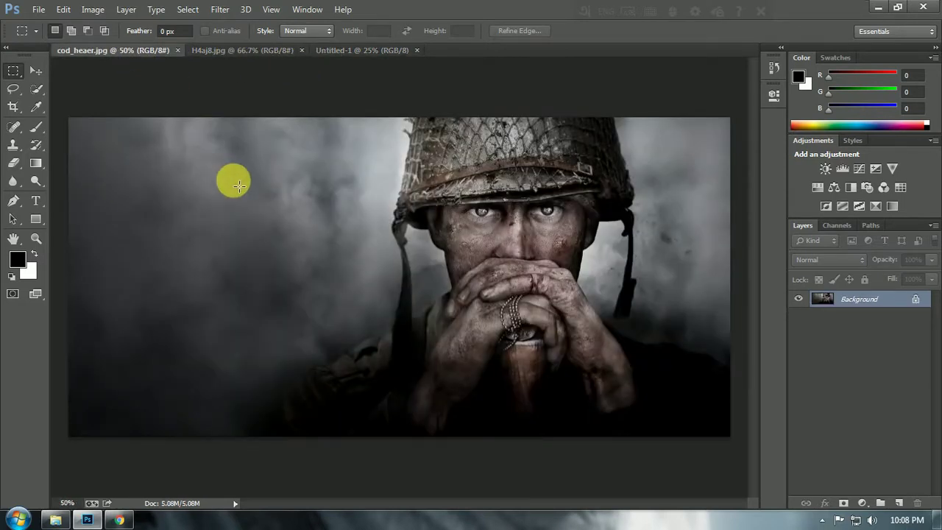
pyautogui.click(35, 71)
pyautogui.moveTo(263, 200)
pyautogui.mouseDown()
pyautogui.moveTo(328, 72)
pyautogui.moveTo(434, 190)
pyautogui.moveTo(401, 183)
pyautogui.mouseUp()
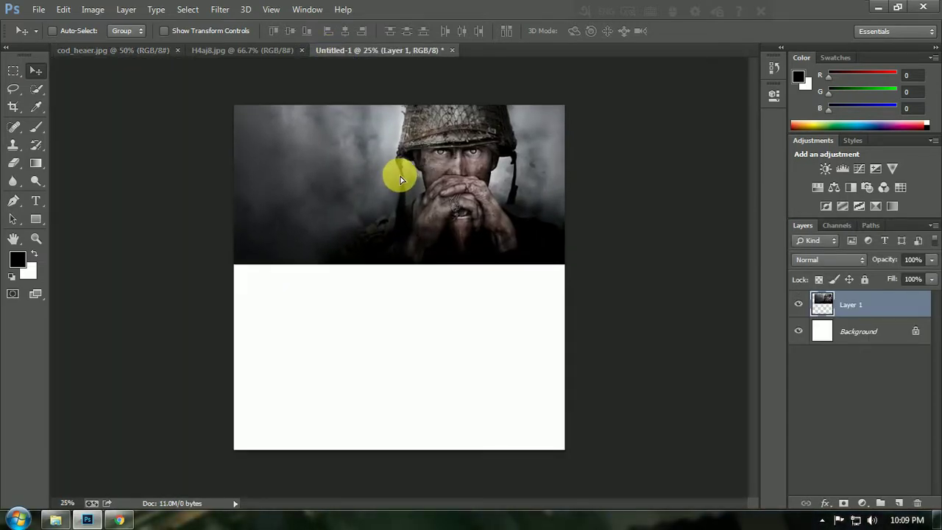
pyautogui.click(232, 51)
pyautogui.moveTo(321, 216)
pyautogui.mouseDown()
pyautogui.moveTo(353, 57)
pyautogui.moveTo(400, 332)
pyautogui.moveTo(392, 329)
pyautogui.moveTo(412, 360)
pyautogui.mouseUp()
# Free-transform the sunglasses layer to fill the lower half, flush beneath the soldier image.
pyautogui.hotkey('ctrl', 't')
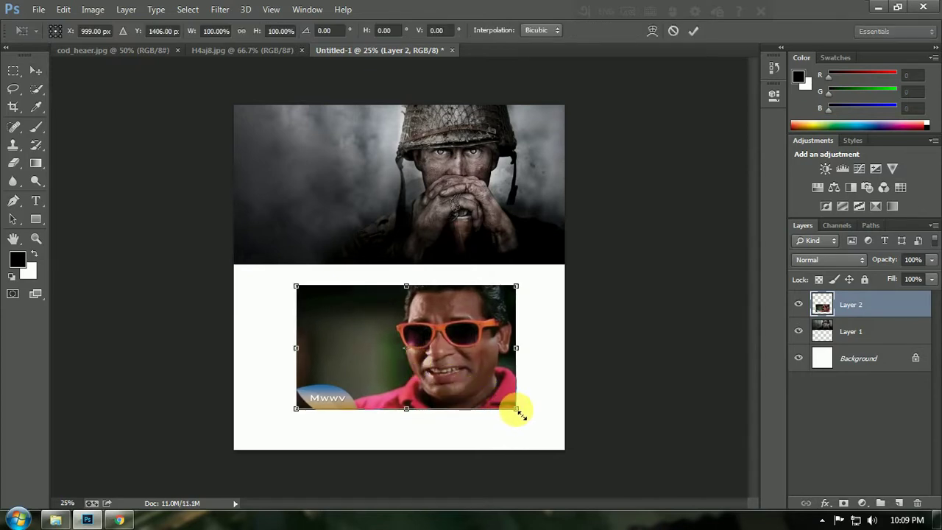
pyautogui.moveTo(521, 416); pyautogui.dragTo(561, 433)
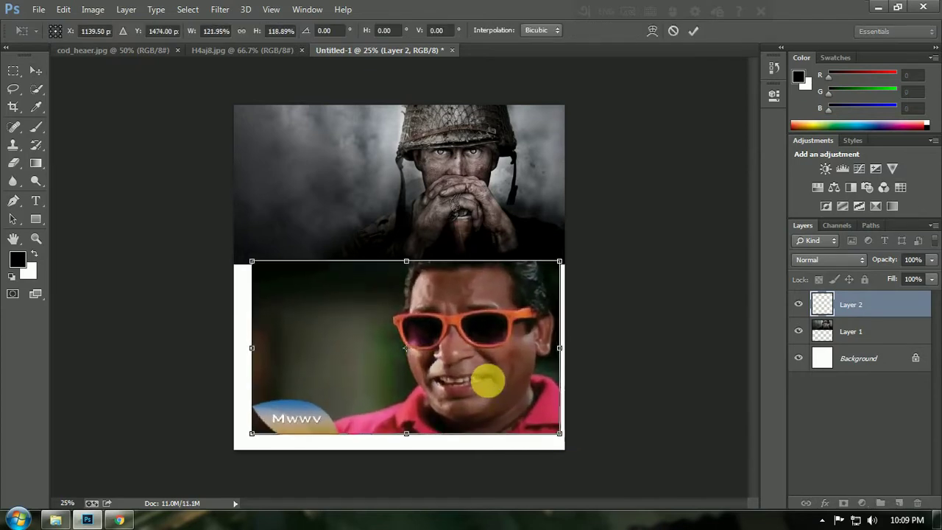
pyautogui.moveTo(488, 381)
pyautogui.mouseDown()
pyautogui.moveTo(476, 391)
pyautogui.moveTo(515, 416)
pyautogui.moveTo(480, 393)
pyautogui.mouseUp()
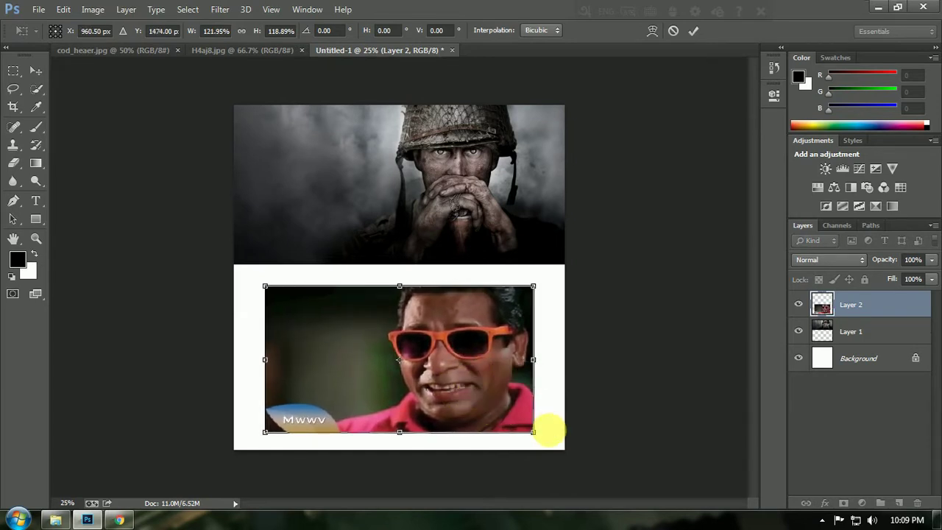
pyautogui.moveTo(535, 434); pyautogui.dragTo(578, 452)
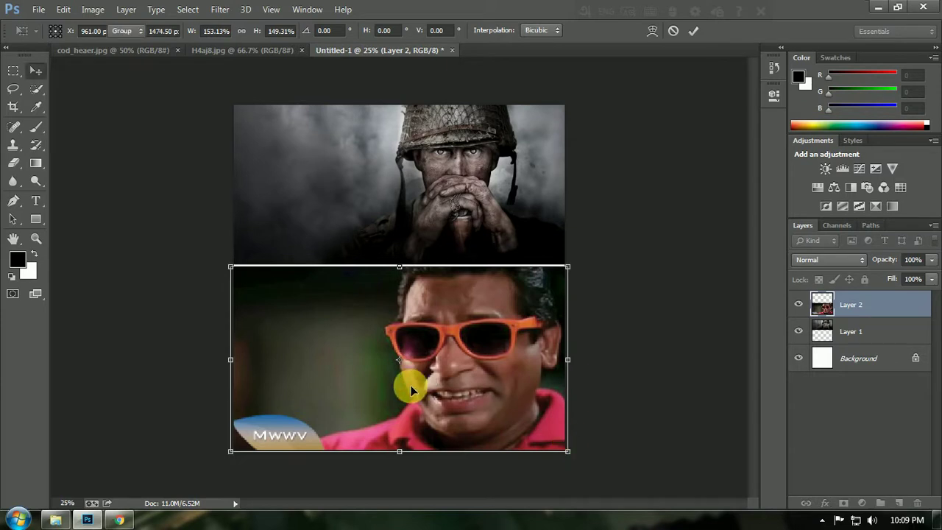
pyautogui.press('Return')
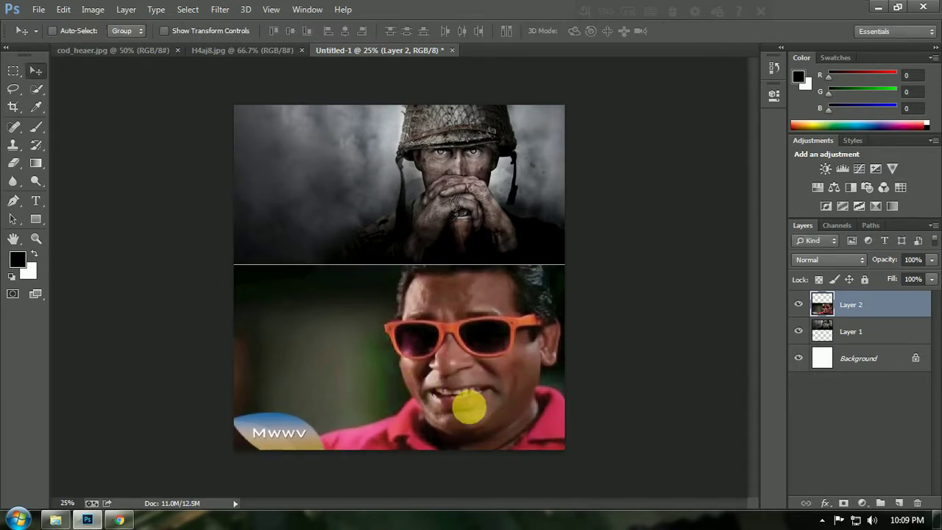
pyautogui.moveTo(468, 419); pyautogui.dragTo(472, 413)
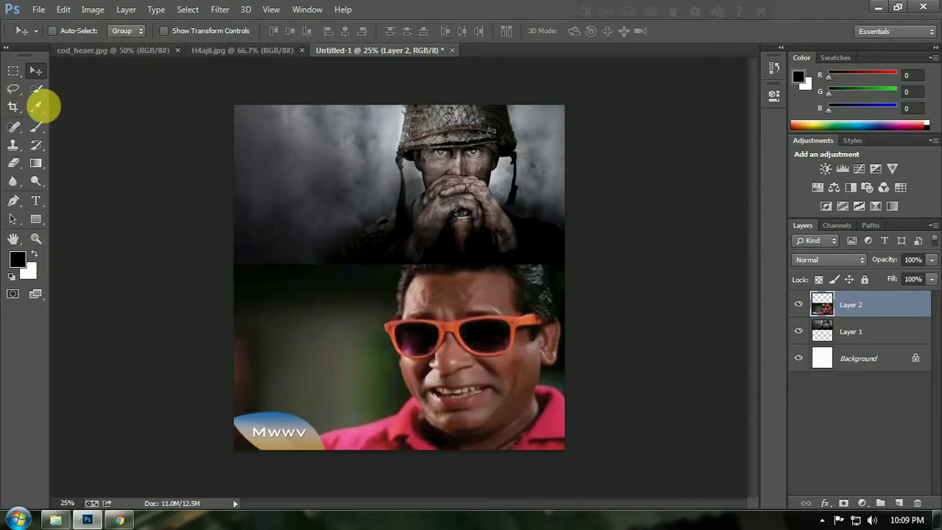
# Lasso the logo in the bottom-left corner and fill it with Content-Aware.
pyautogui.click(10, 91)
pyautogui.moveTo(237, 407)
pyautogui.mouseDown()
pyautogui.moveTo(326, 452)
pyautogui.moveTo(239, 410)
pyautogui.mouseUp()
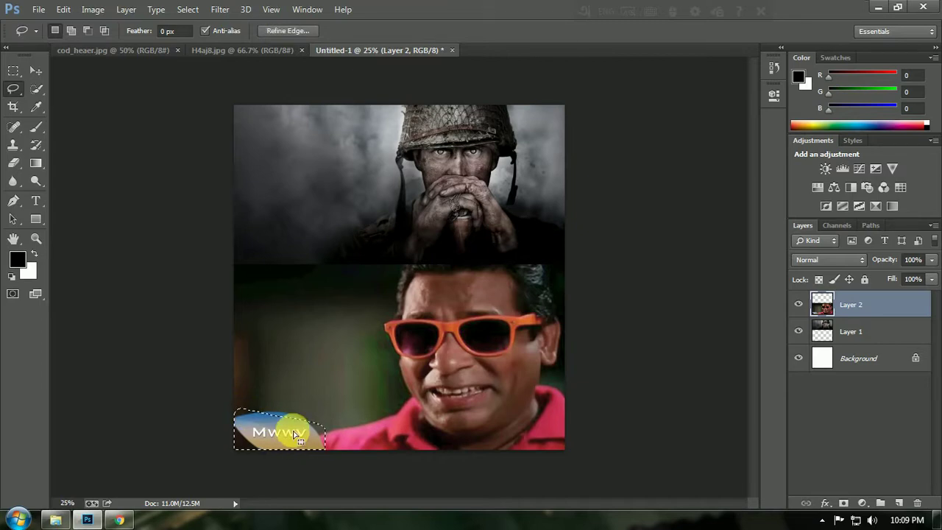
pyautogui.rightClick(297, 435)
pyautogui.click(326, 331)
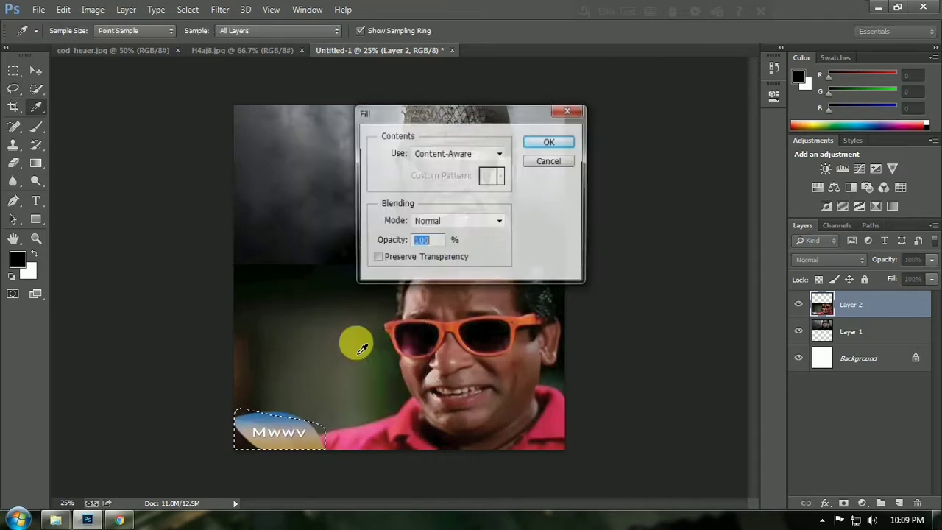
pyautogui.click(556, 143)
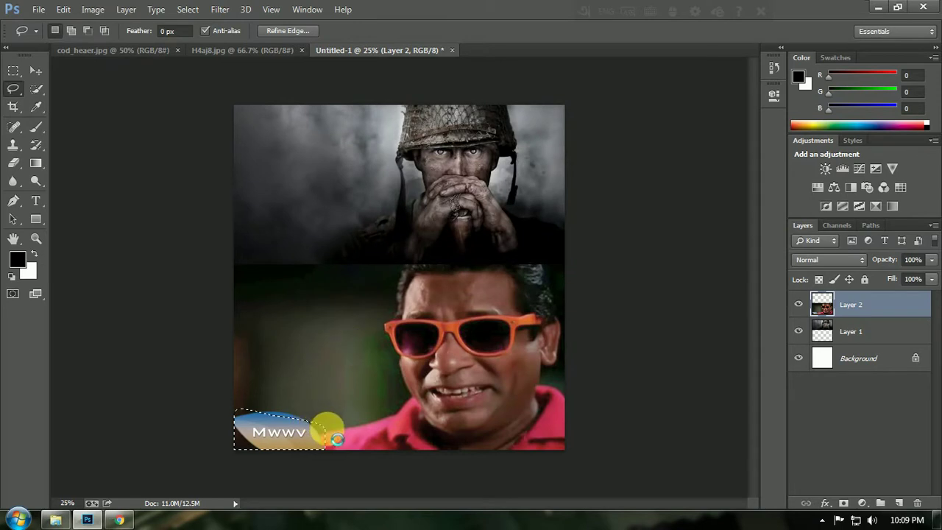
# Lasso the remaining blue mark, Content-Aware fill it, and deselect.
pyautogui.click(324, 435)
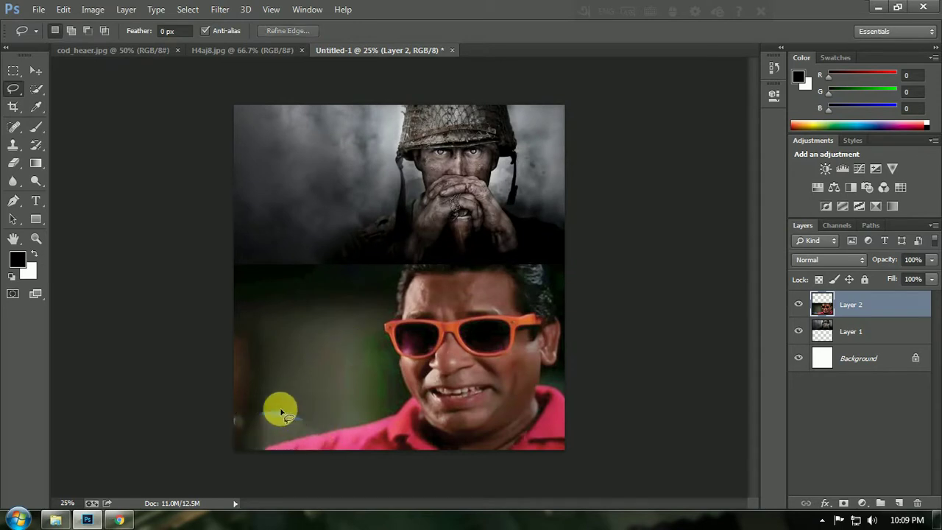
pyautogui.moveTo(258, 405); pyautogui.dragTo(280, 416)
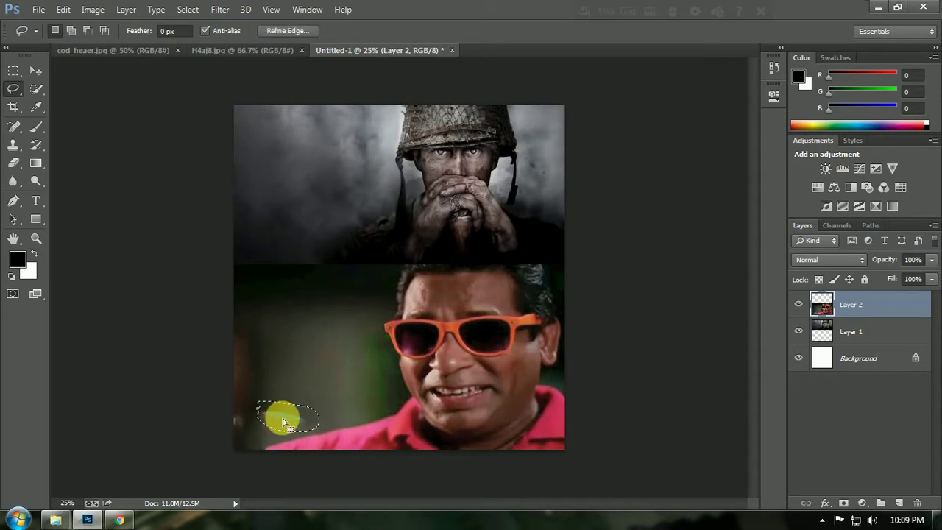
pyautogui.rightClick(286, 418)
pyautogui.click(319, 322)
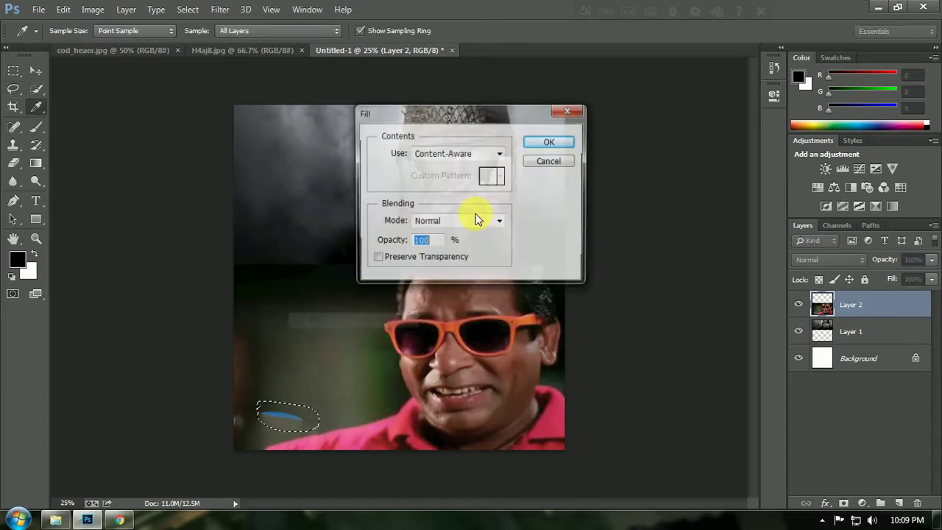
pyautogui.click(539, 144)
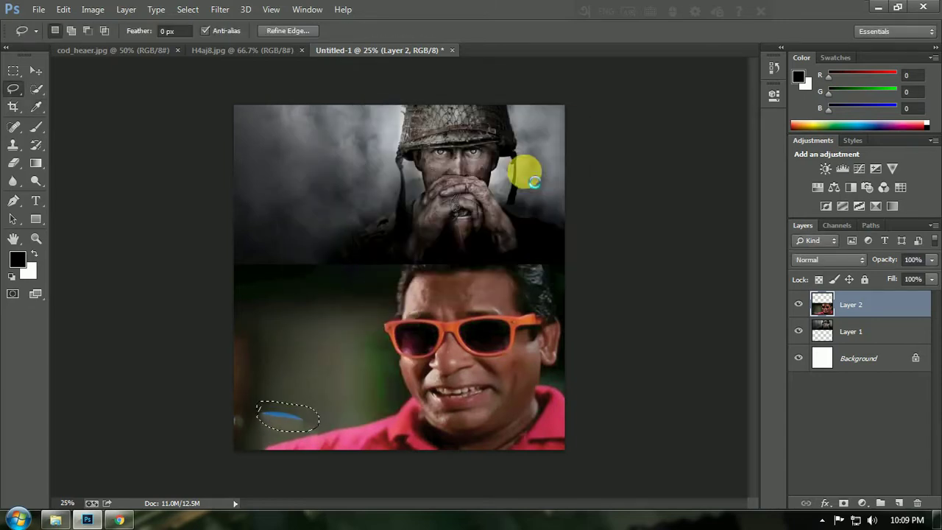
pyautogui.click(334, 401)
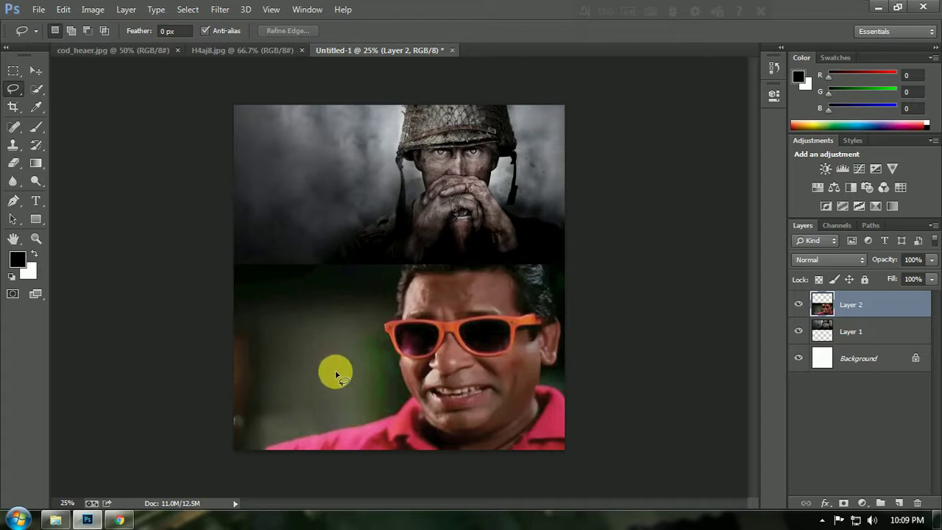
pyautogui.click(36, 70)
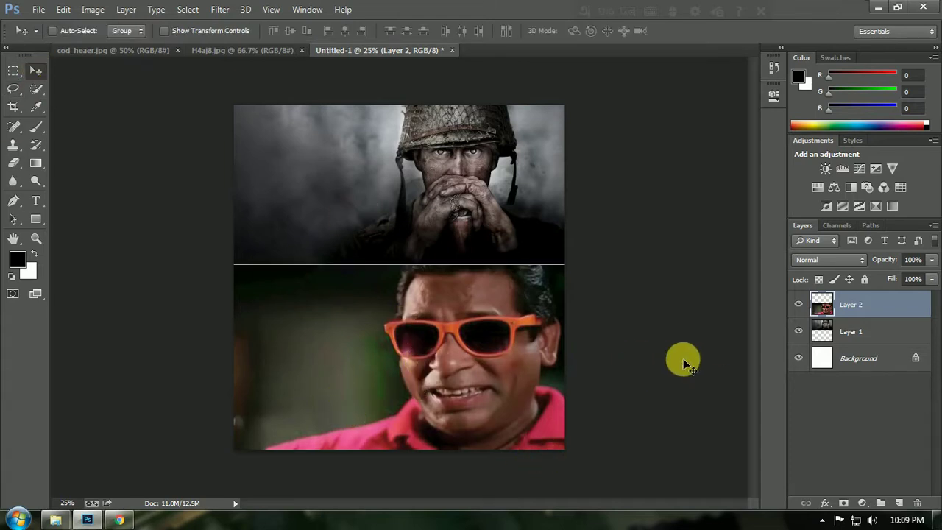
# Fill the Background layer with black.
pyautogui.click(869, 370)
pyautogui.press('x')
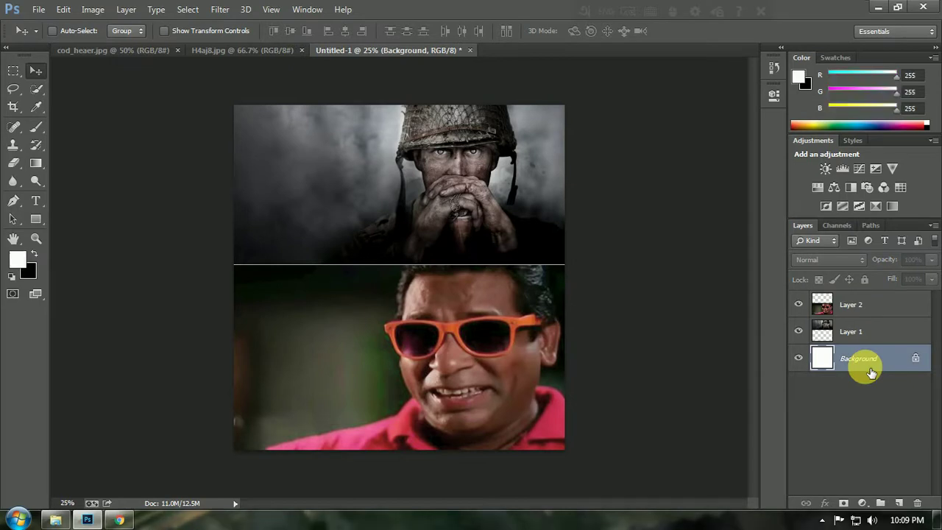
pyautogui.hotkey('ctrl', 'BackSpace')
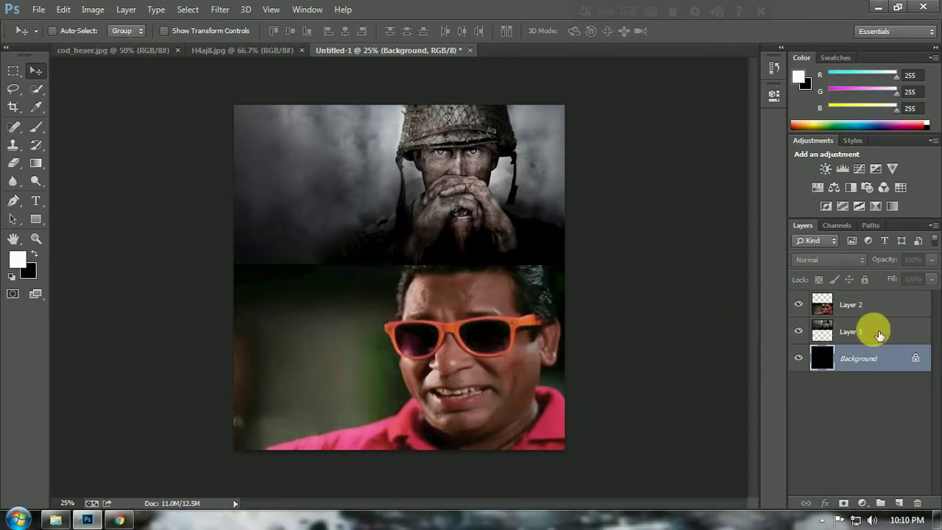
# Select Layer 2 and set the Type tool font to SutonnyMJ.
pyautogui.click(862, 315)
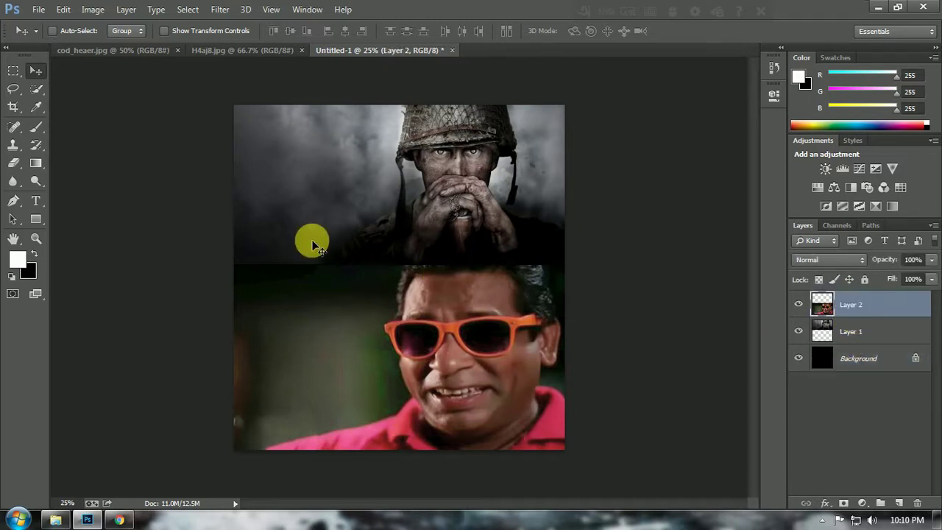
pyautogui.click(38, 199)
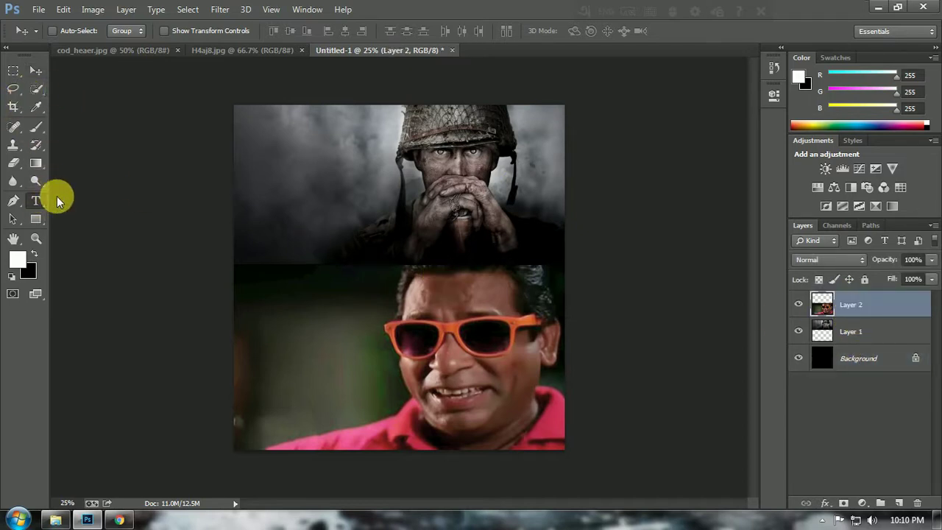
pyautogui.click(135, 34)
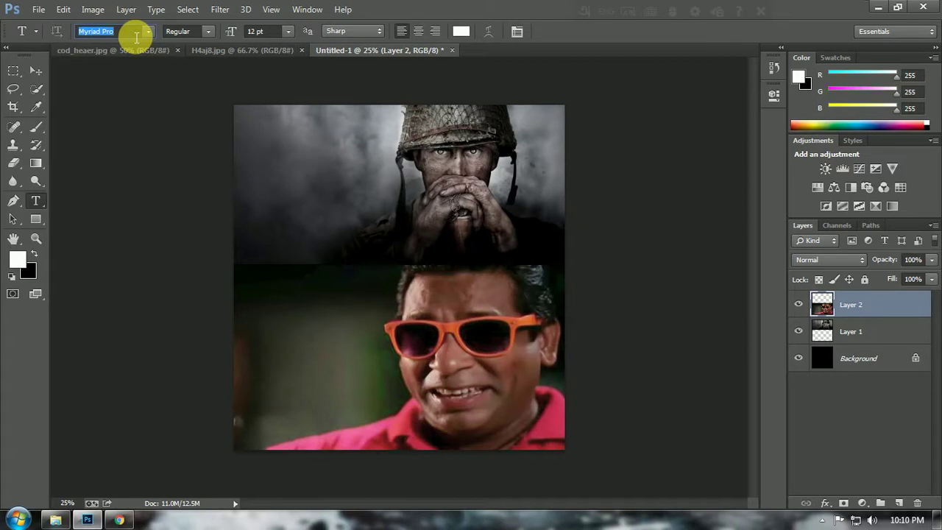
pyautogui.write('SutonnyMJ')
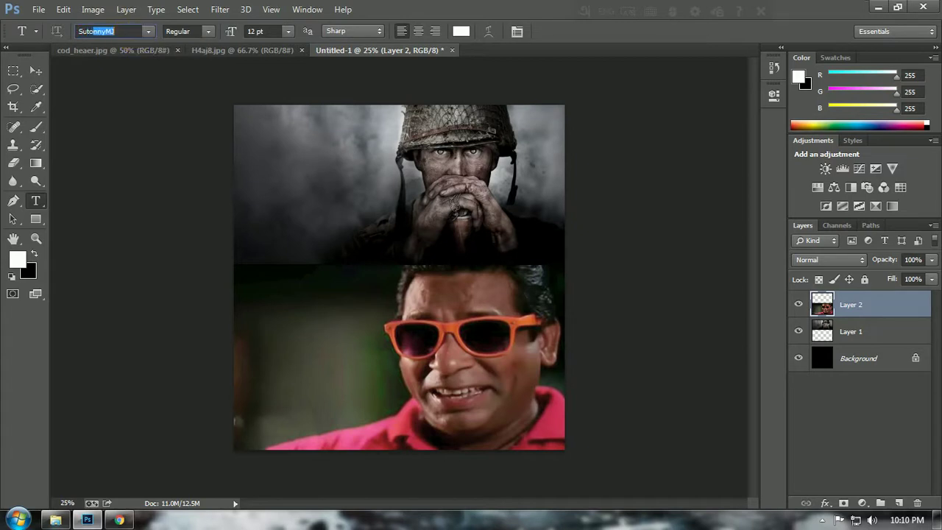
pyautogui.press('Return')
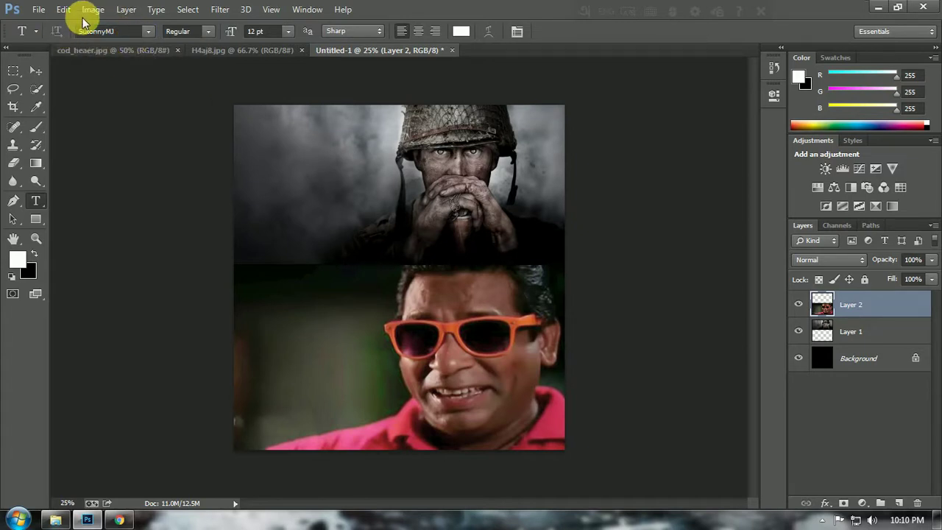
# Set the Type tool's text colour to yellow hex fff000.
pyautogui.click(459, 31)
pyautogui.write('ff')
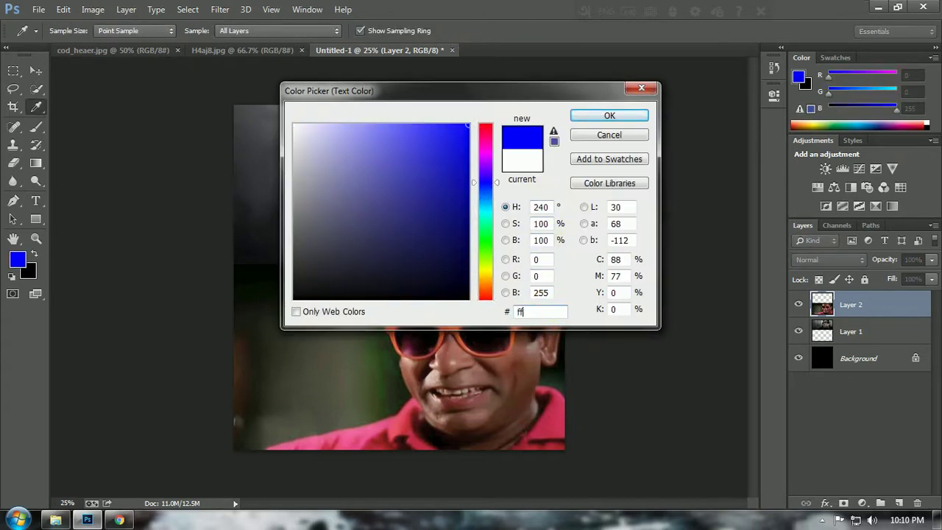
pyautogui.write('f000')
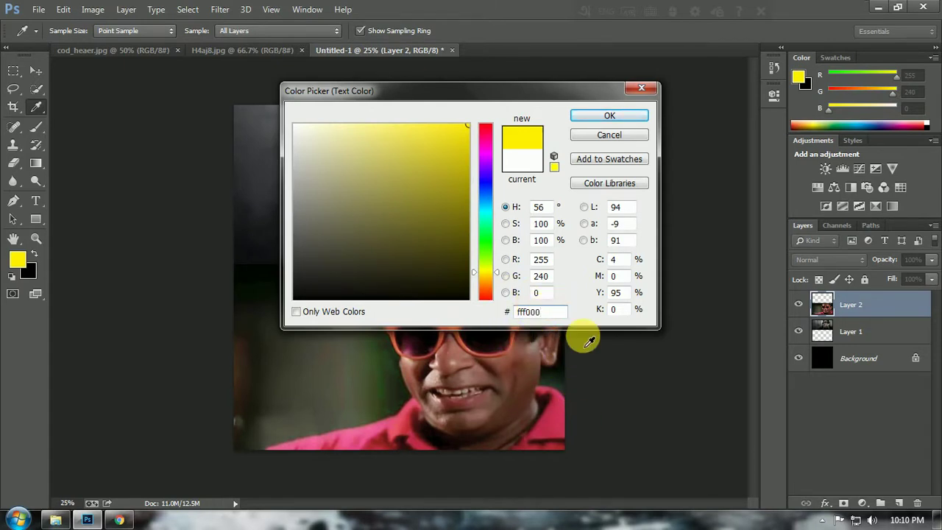
pyautogui.press('Return')
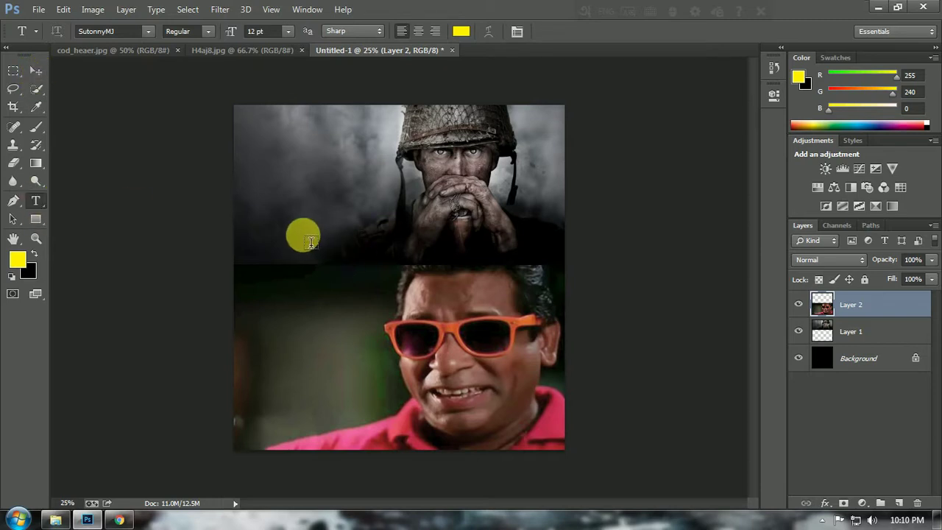
# Start a text line on the soldier photo with font size 72 pt.
pyautogui.click(279, 225)
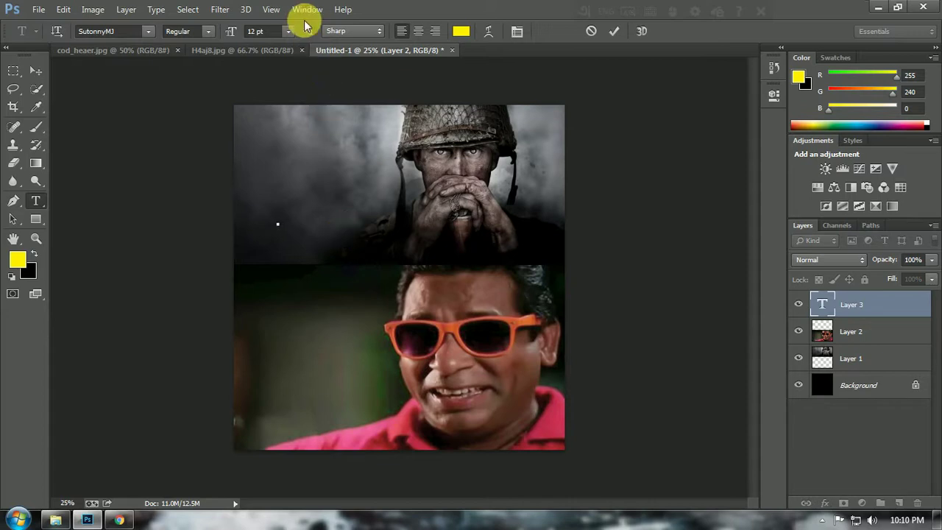
pyautogui.click(288, 31)
pyautogui.click(278, 234)
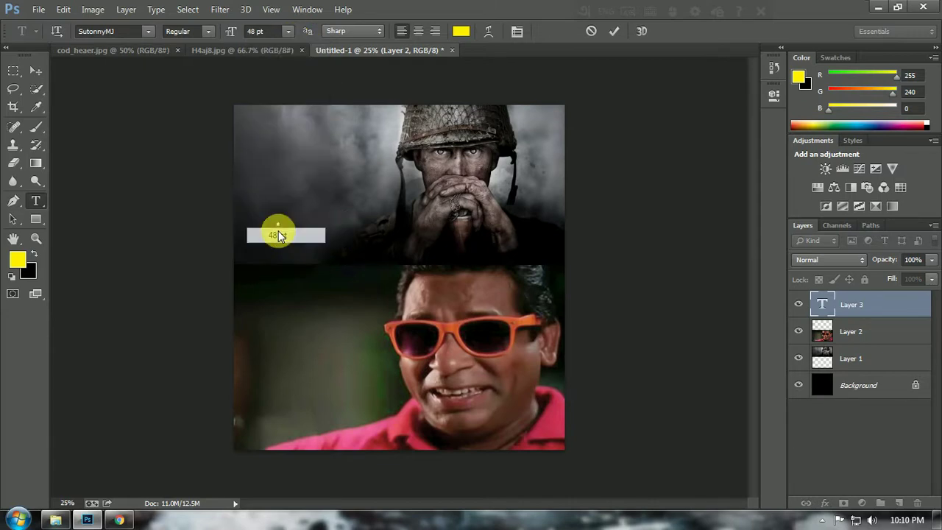
pyautogui.click(288, 31)
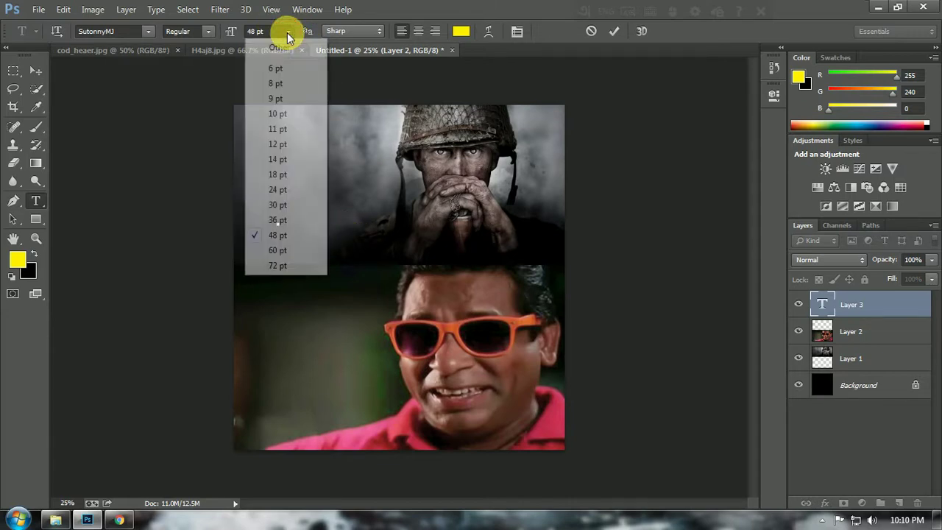
pyautogui.click(278, 266)
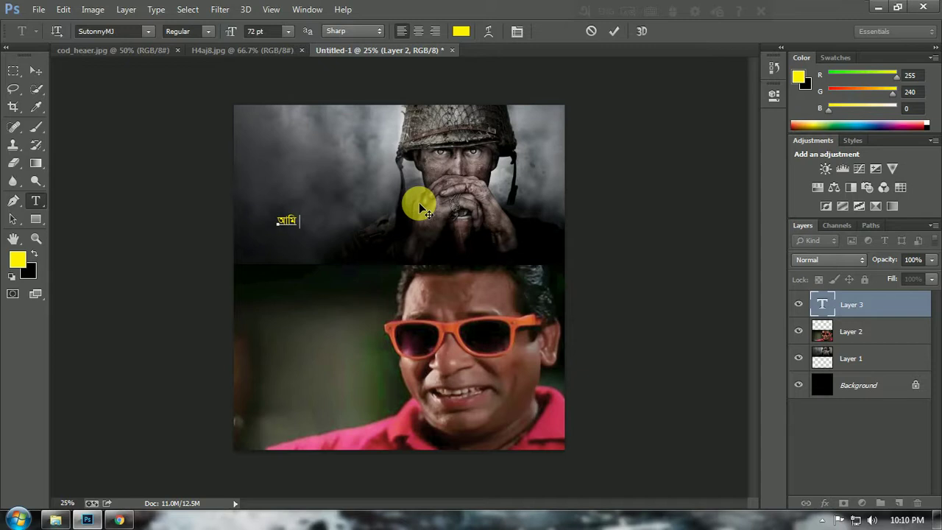
# Type the Bengali caption 'আমি ওয়ার্ল্ড ওয়ার ২ করছি!!'.
pyautogui.write('ওয')
pyautogui.write('ল্ড ওয়')
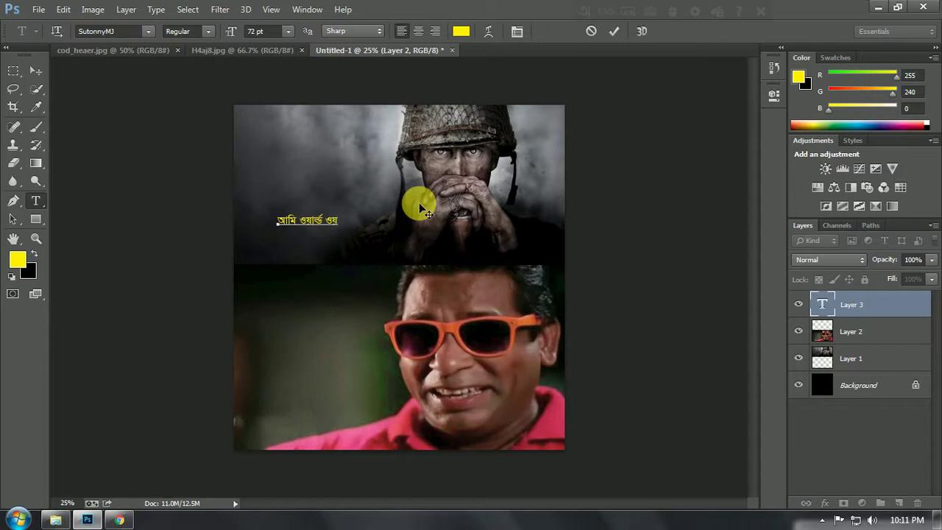
pyautogui.write('ার ')
pyautogui.write('২')
pyautogui.write(' করছি!!')
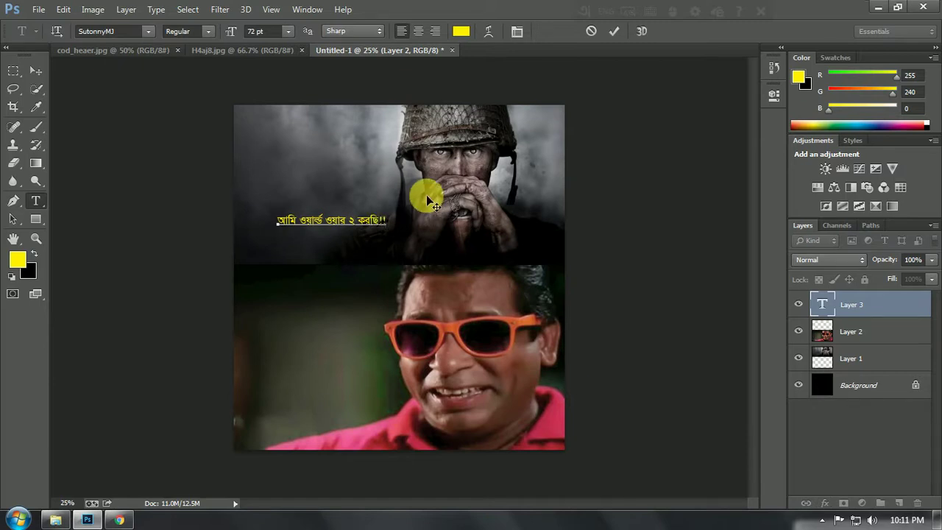
# Move the caption to the centre and scale it up across the soldier photo's width.
pyautogui.click(36, 70)
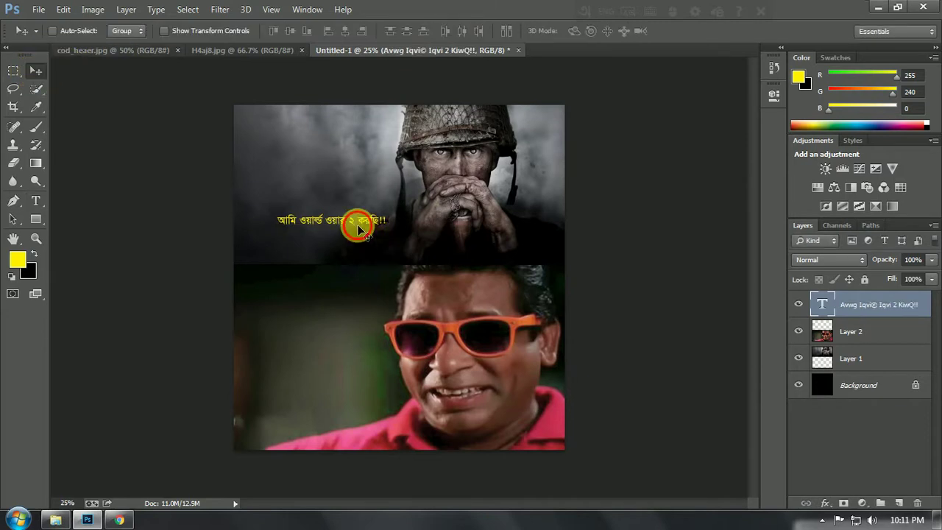
pyautogui.moveTo(359, 227); pyautogui.dragTo(434, 243)
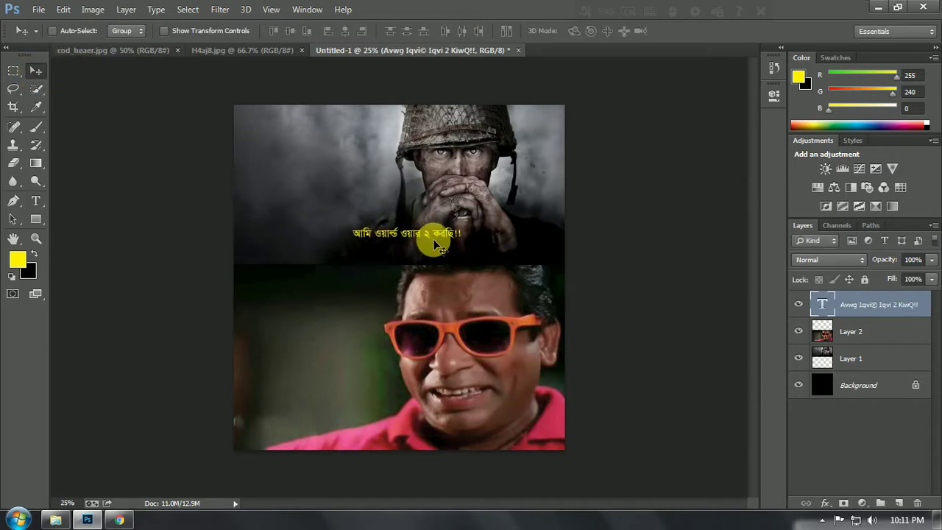
pyautogui.hotkey('ctrl', 't')
pyautogui.moveTo(483, 242); pyautogui.dragTo(518, 270)
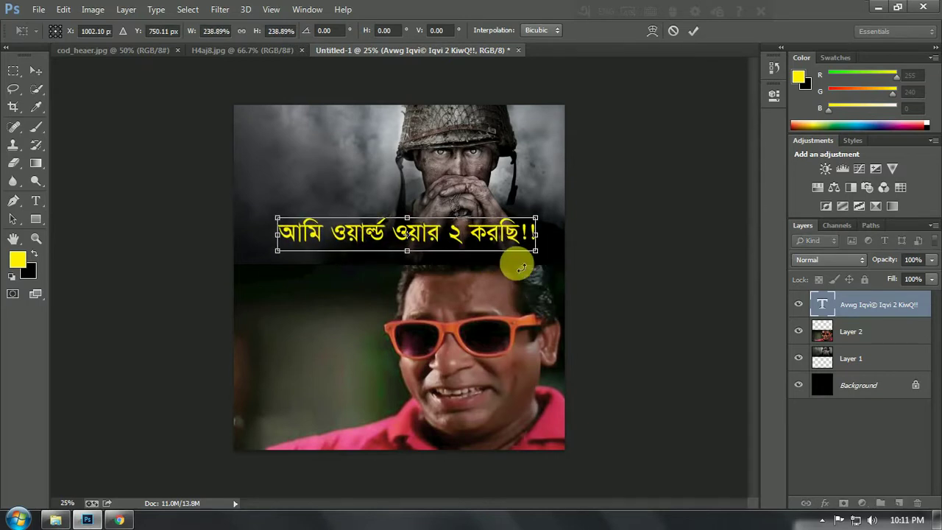
pyautogui.press('Return')
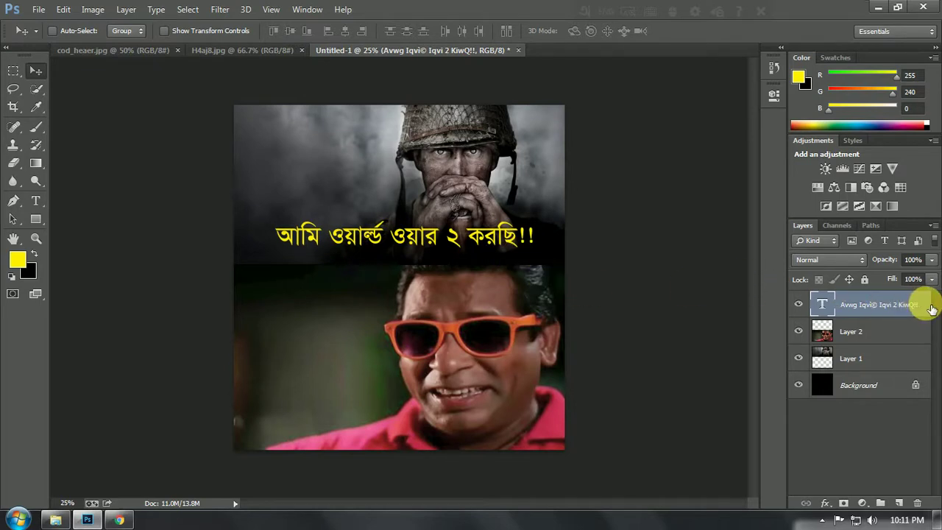
# Add a 28 px black outside Stroke layer style to the caption layer.
pyautogui.doubleClick(932, 309)
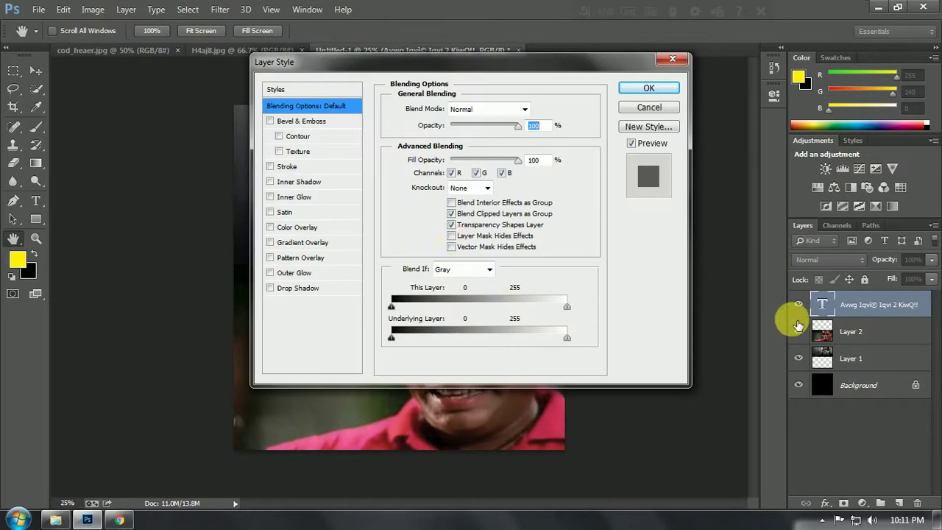
pyautogui.click(286, 167)
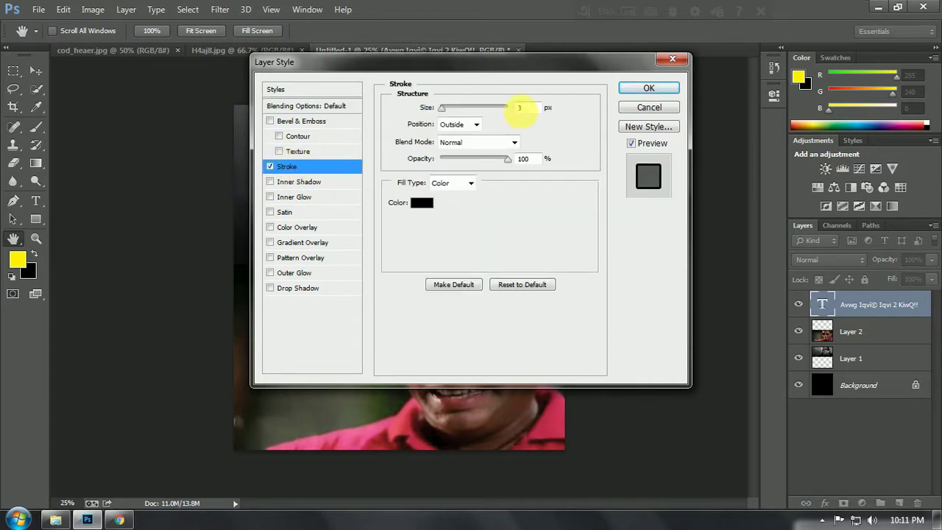
pyautogui.moveTo(526, 67); pyautogui.dragTo(812, 141)
pyautogui.doubleClick(810, 180)
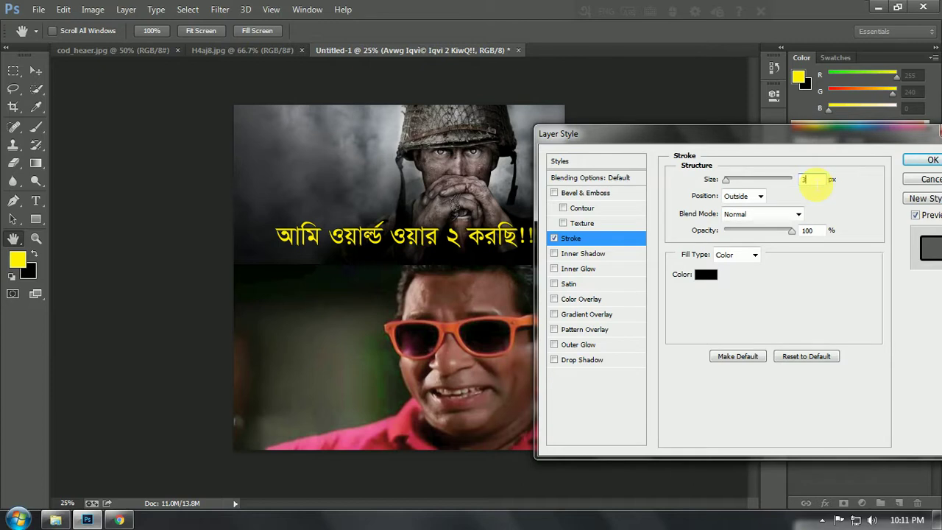
pyautogui.press('BackSpace')
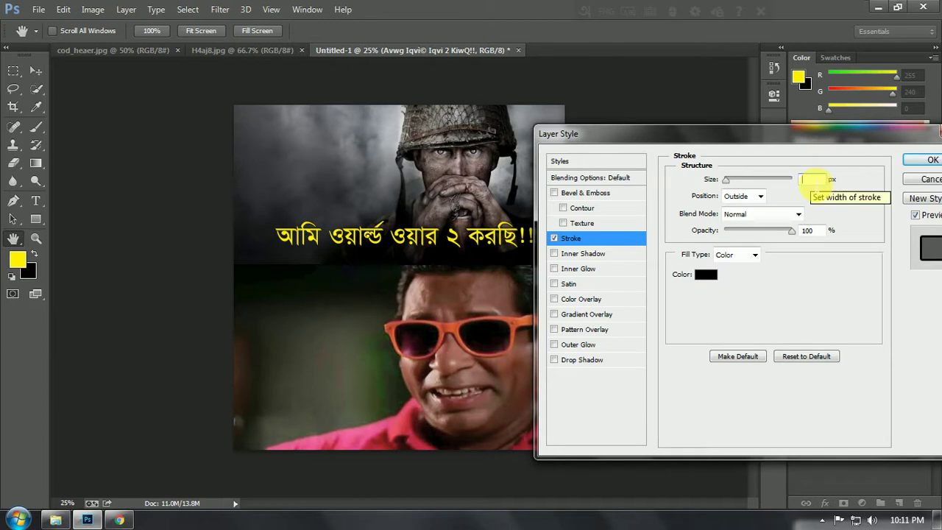
pyautogui.write('5')
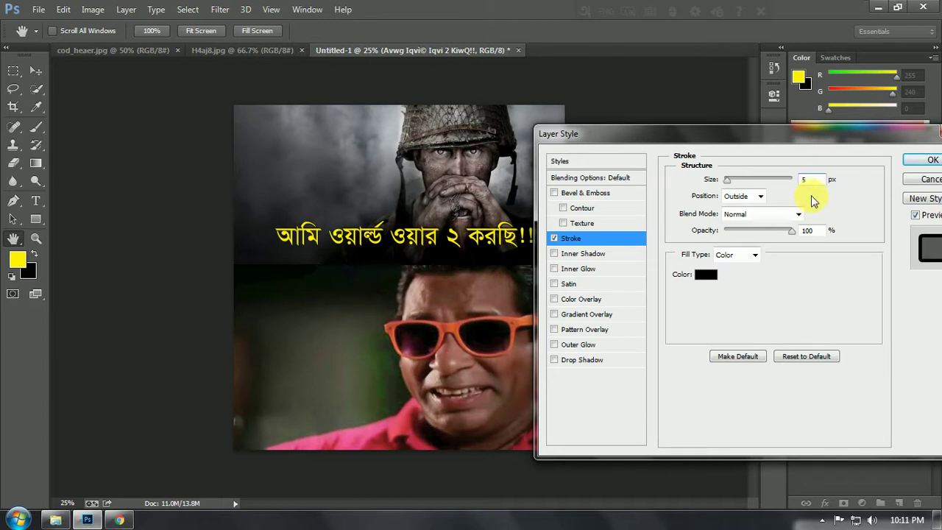
pyautogui.write('10')
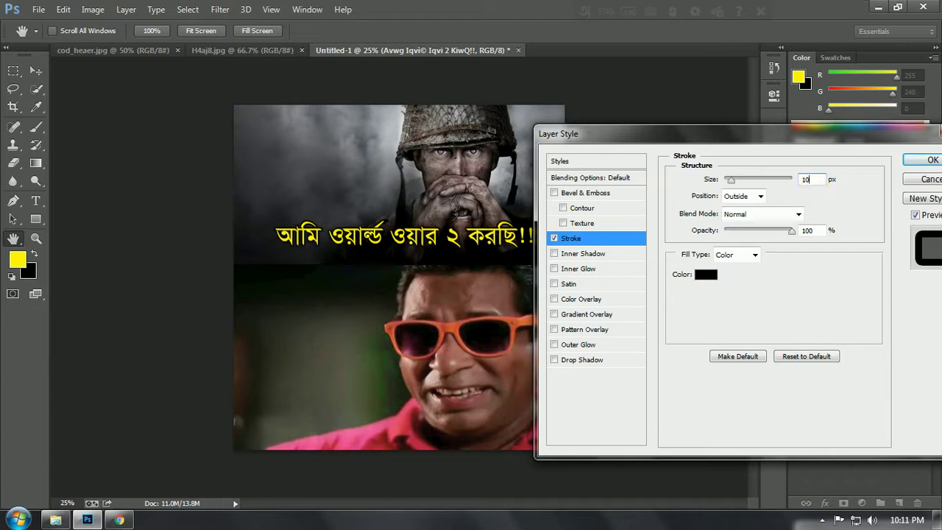
pyautogui.press('Up')
pyautogui.press('Up')
pyautogui.press('Up')
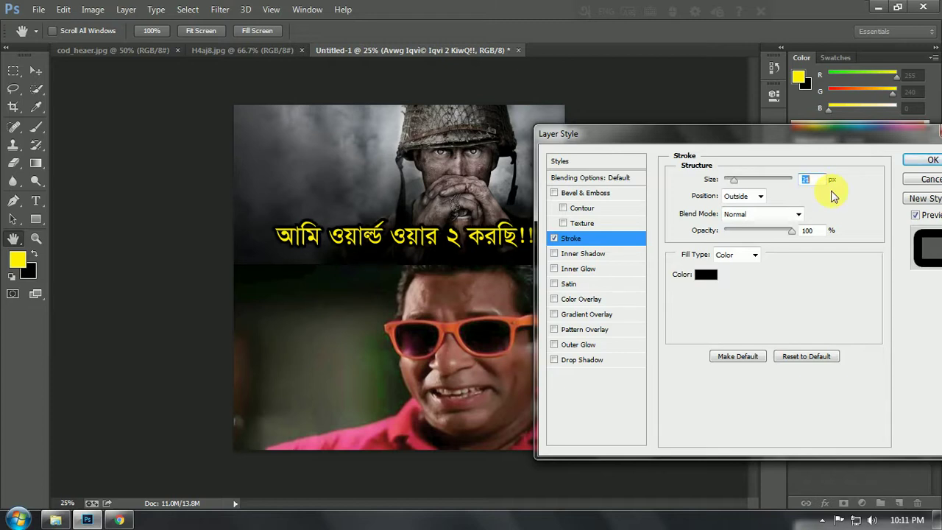
pyautogui.press('Up')
pyautogui.press('Up')
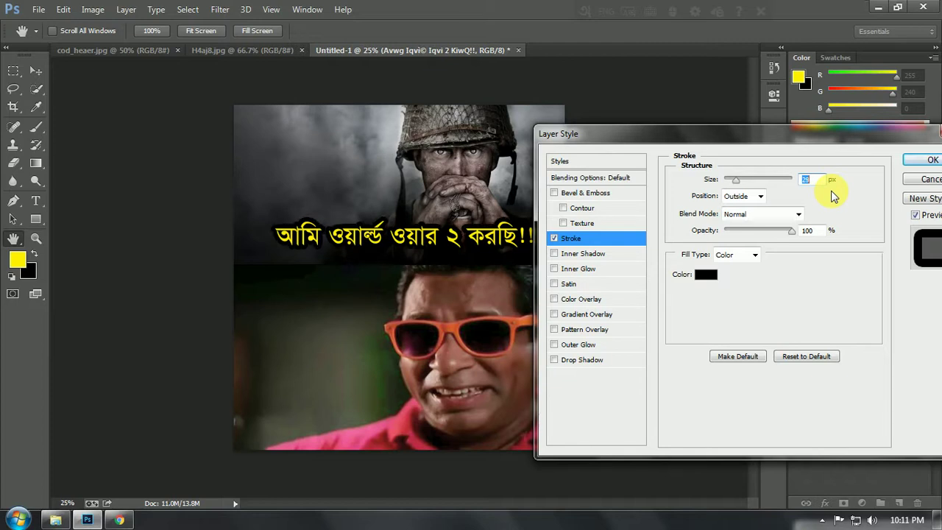
pyautogui.press('Down')
pyautogui.press('Down')
pyautogui.click(916, 159)
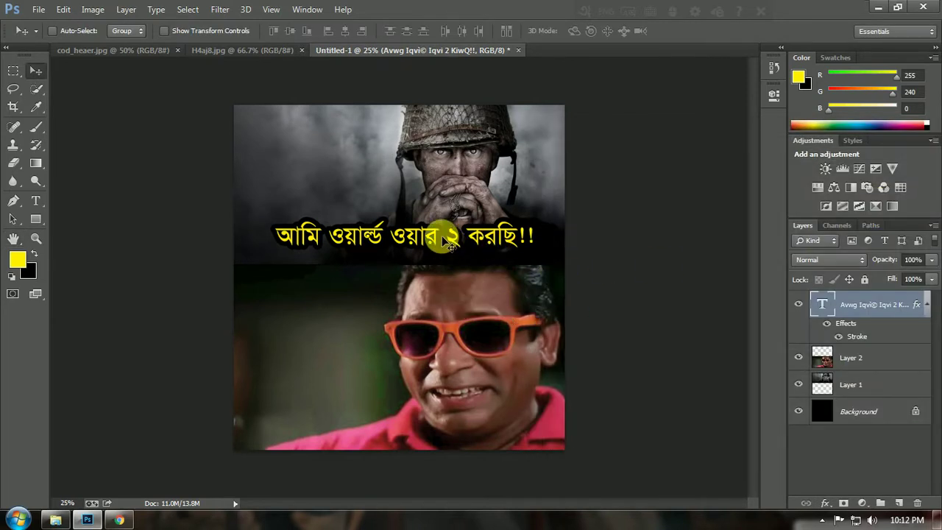
# Alt-drag a copy of the outlined yellow caption down to the bottom of the sunglasses photo.
pyautogui.moveTo(449, 241)
pyautogui.mouseDown()
pyautogui.moveTo(432, 430)
pyautogui.moveTo(440, 440)
pyautogui.mouseUp()
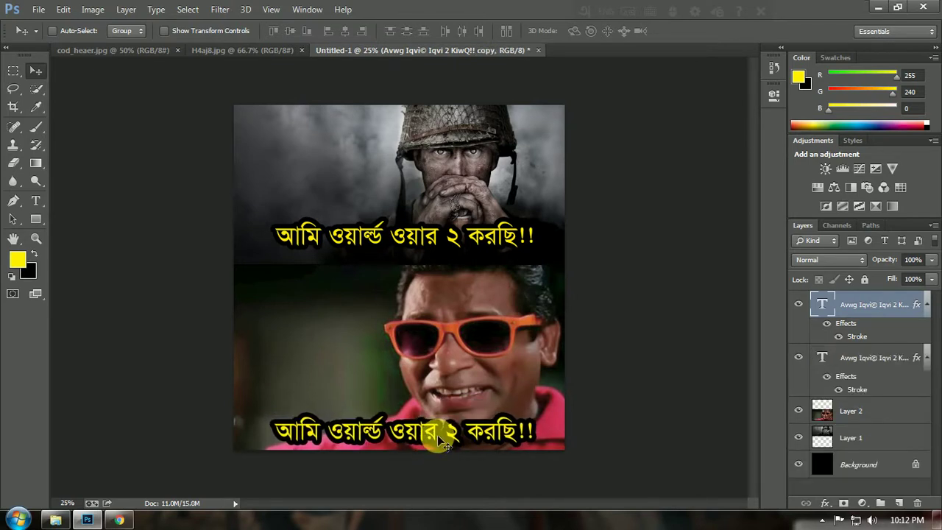
pyautogui.click(36, 200)
# Replace the copied caption text with 'আমি টেস্ট পরীক্ষায় আইসিটি তে পাশ করছি' in SutonnyMJ.
pyautogui.click(417, 440)
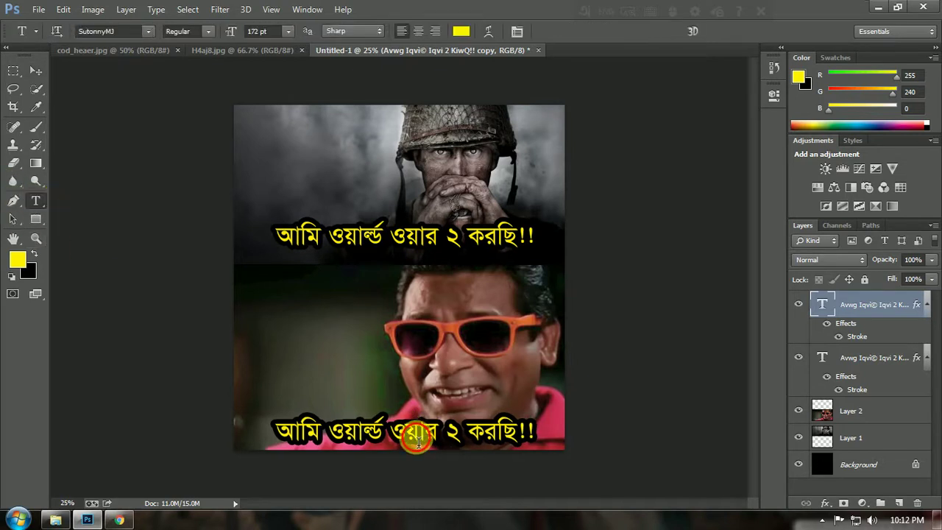
pyautogui.tripleClick(417, 440)
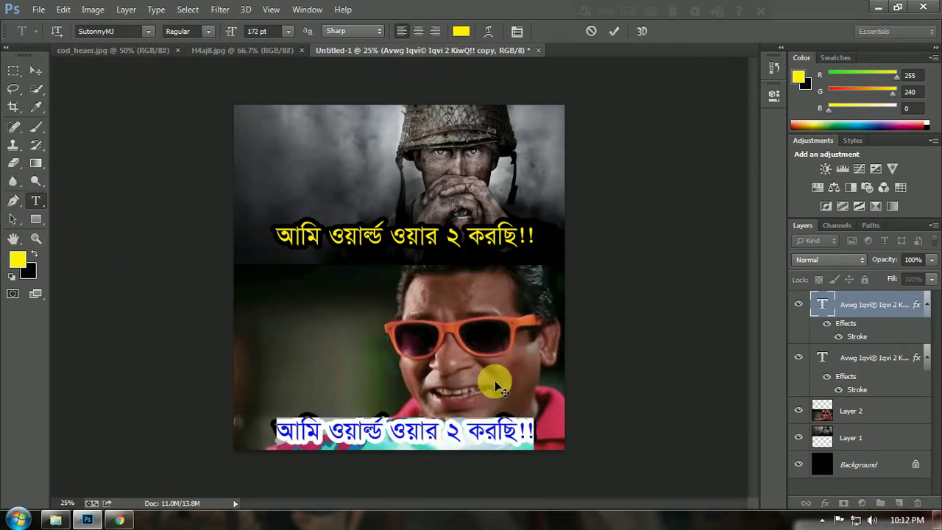
pyautogui.write('A')
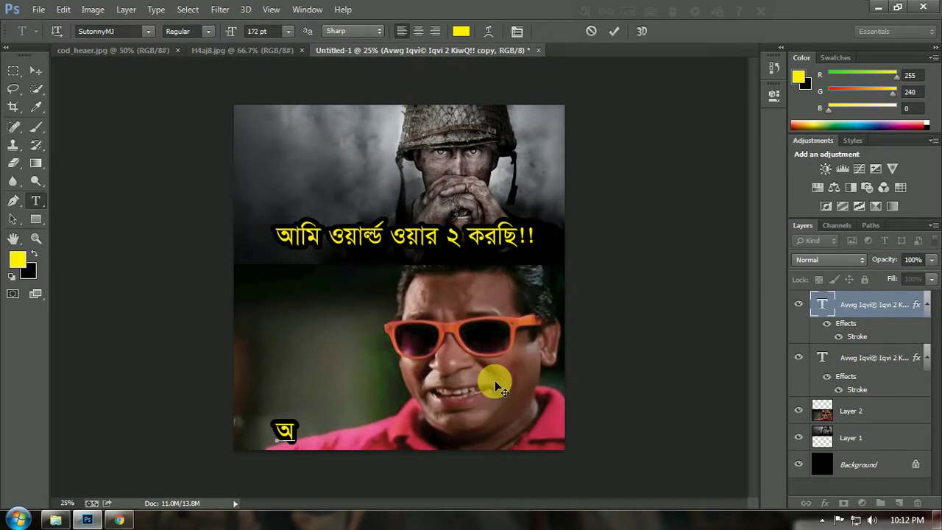
pyautogui.write('vw')
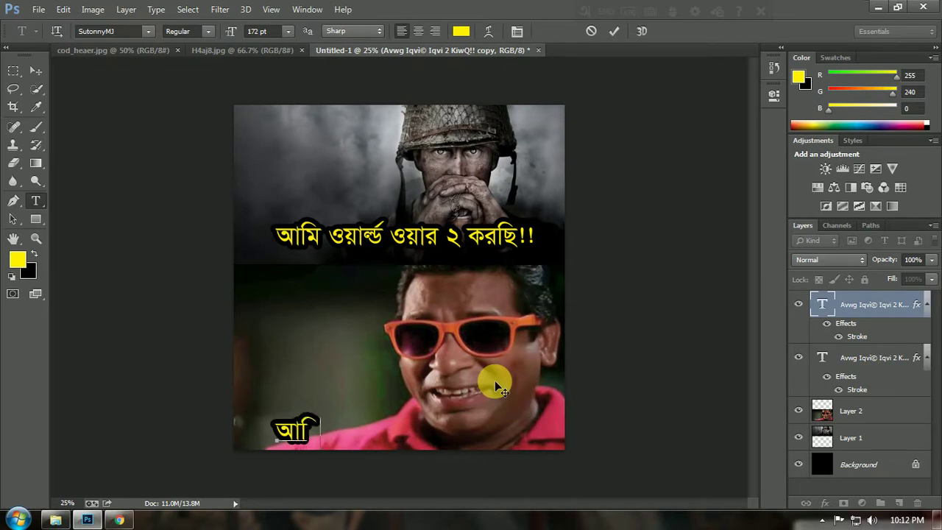
pyautogui.write('g †')
pyautogui.write(' U')
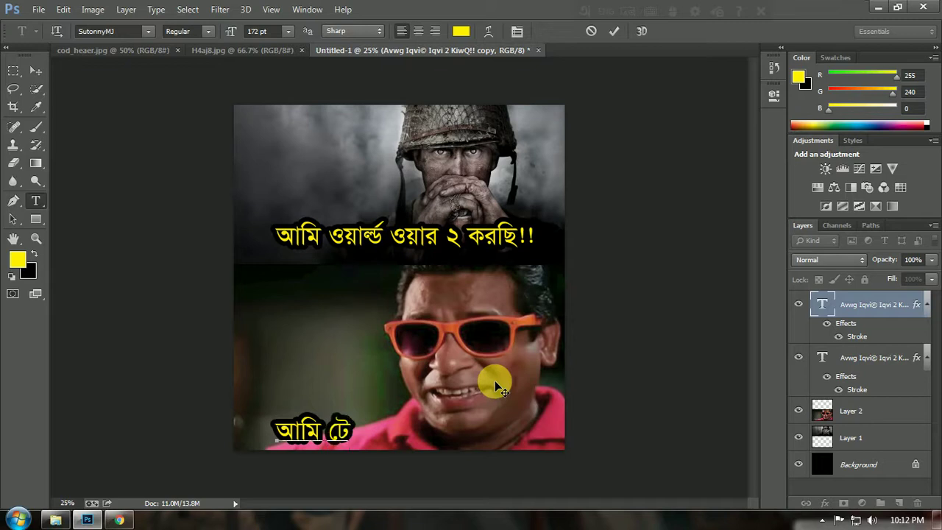
pyautogui.write('m&U')
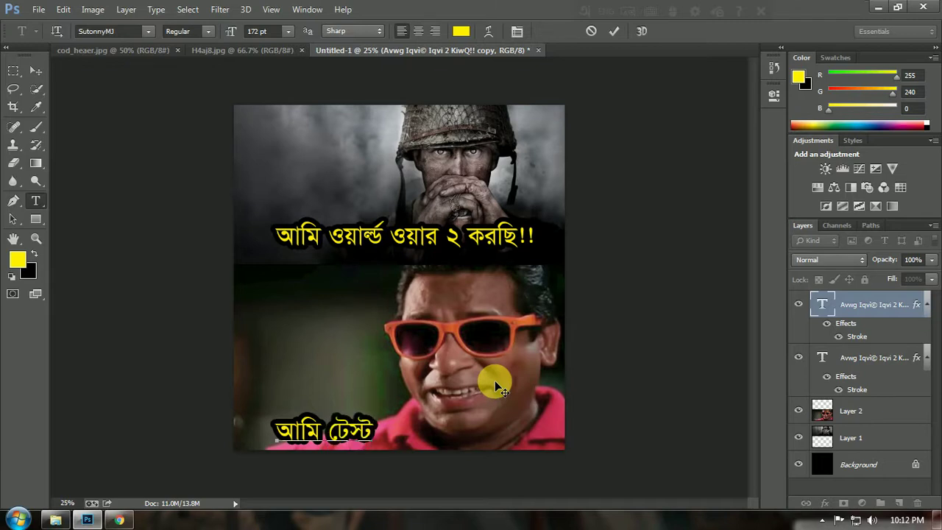
pyautogui.write(' cix')
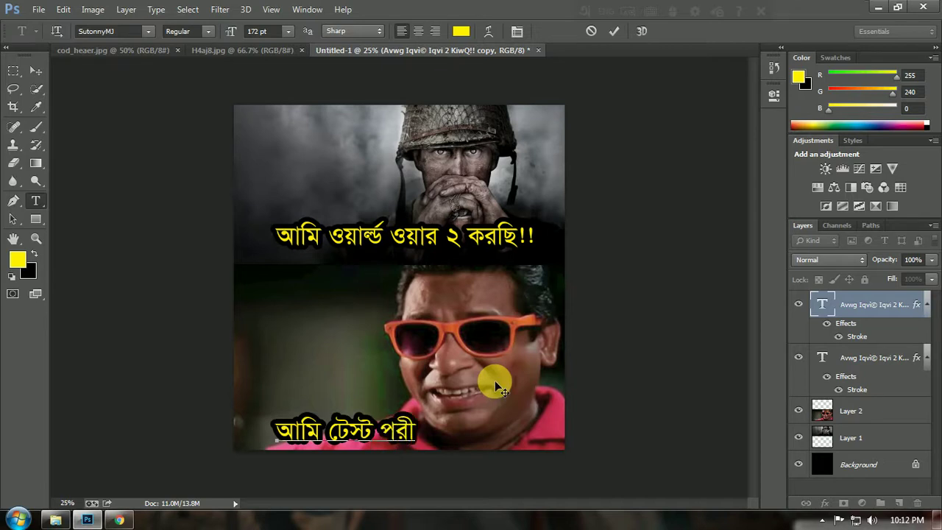
pyautogui.write('K')
pyautogui.write('g')
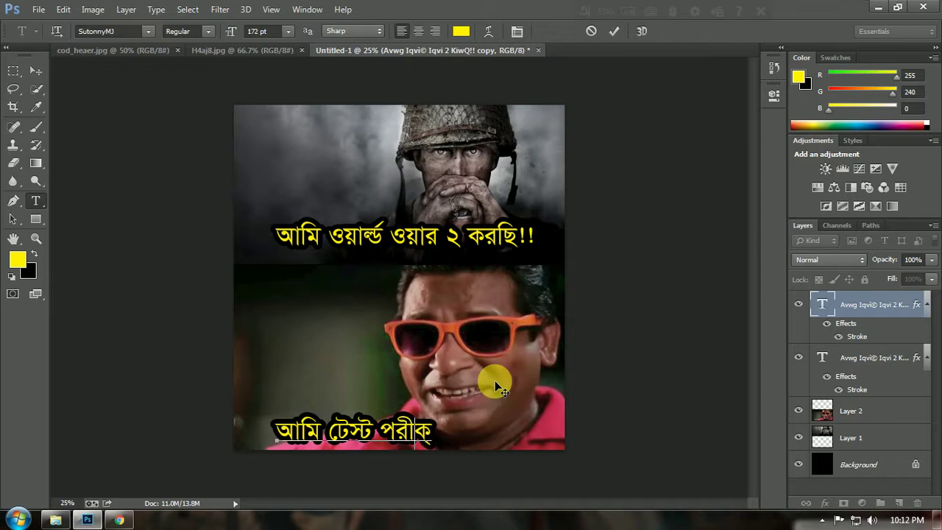
pyautogui.write('K')
pyautogui.press('BackSpace')
pyautogui.write('K&')
pyautogui.write('l')
pyautogui.write('vq')
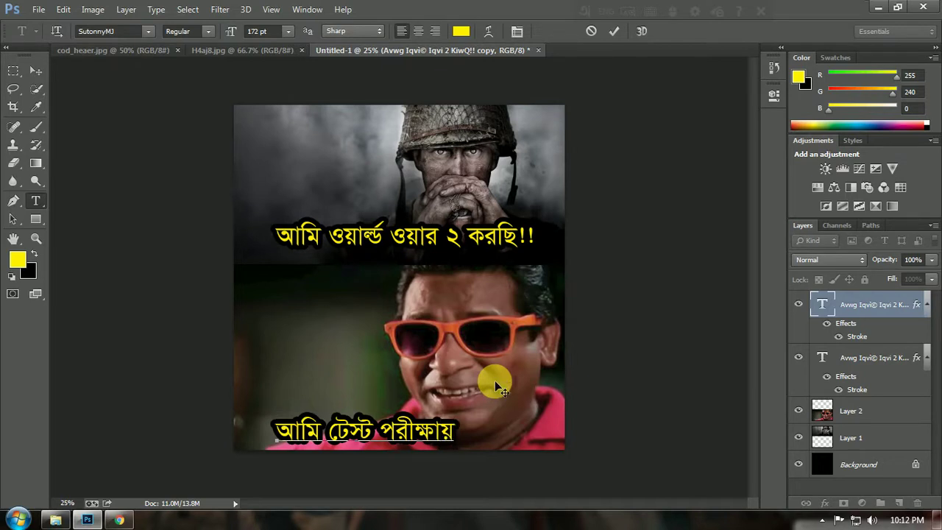
pyautogui.write('  Av')
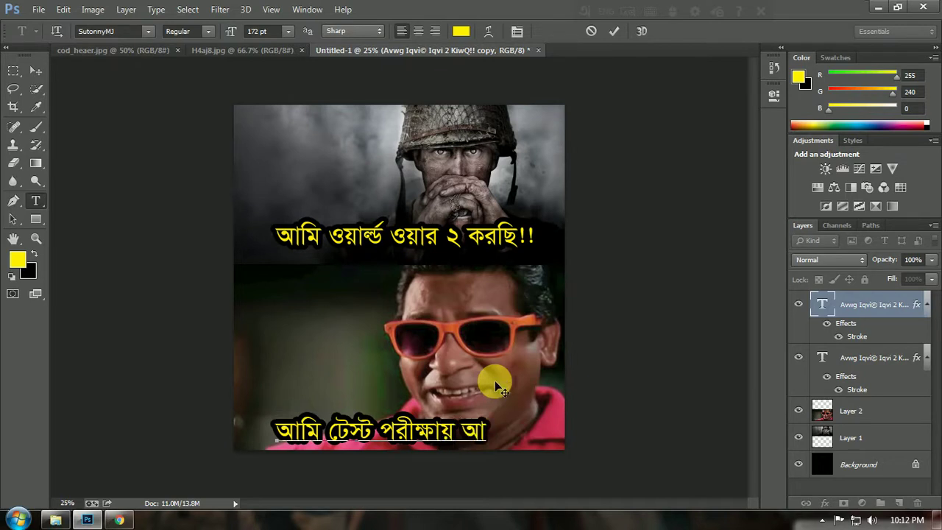
pyautogui.write('B')
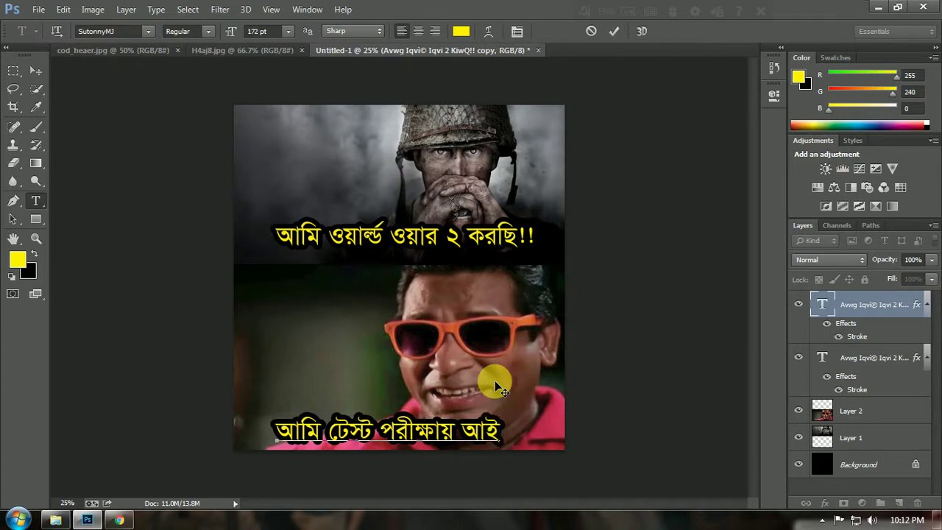
pyautogui.write('wm')
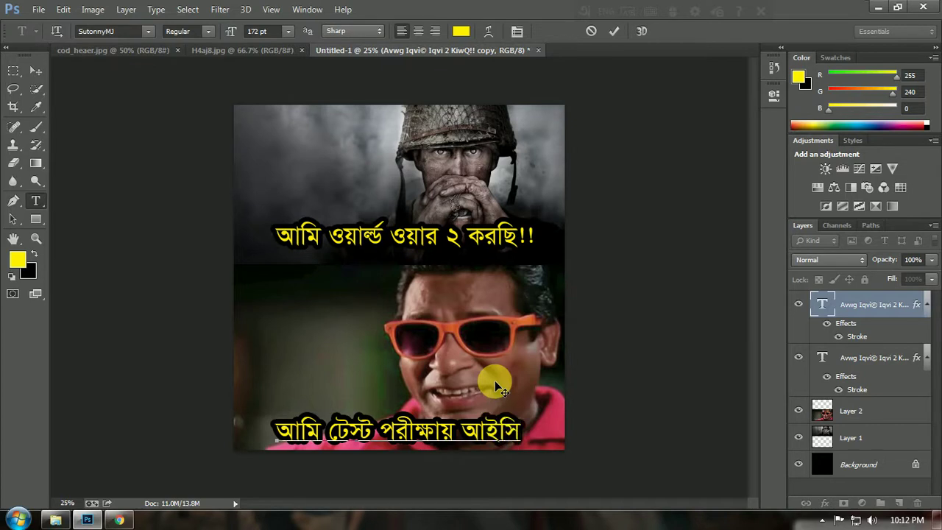
pyautogui.write('xU')
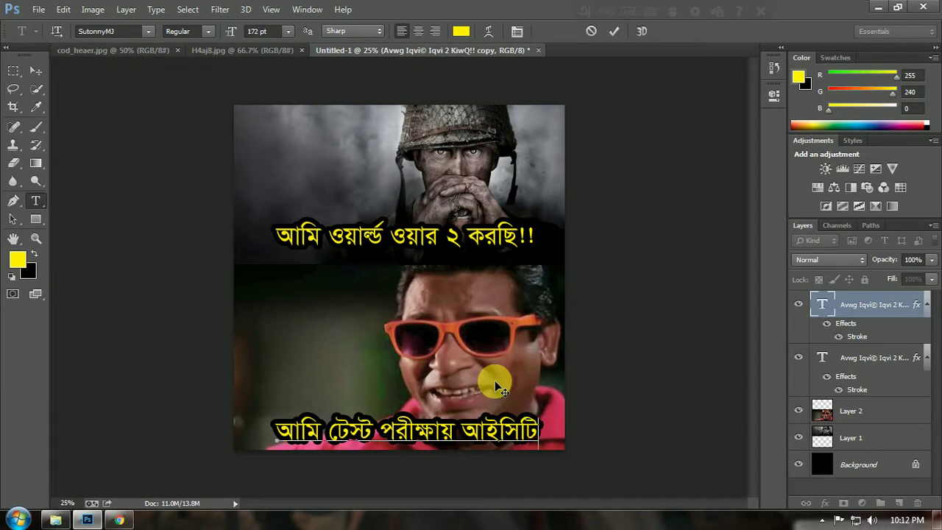
pyautogui.write('‡')
pyautogui.write('Z')
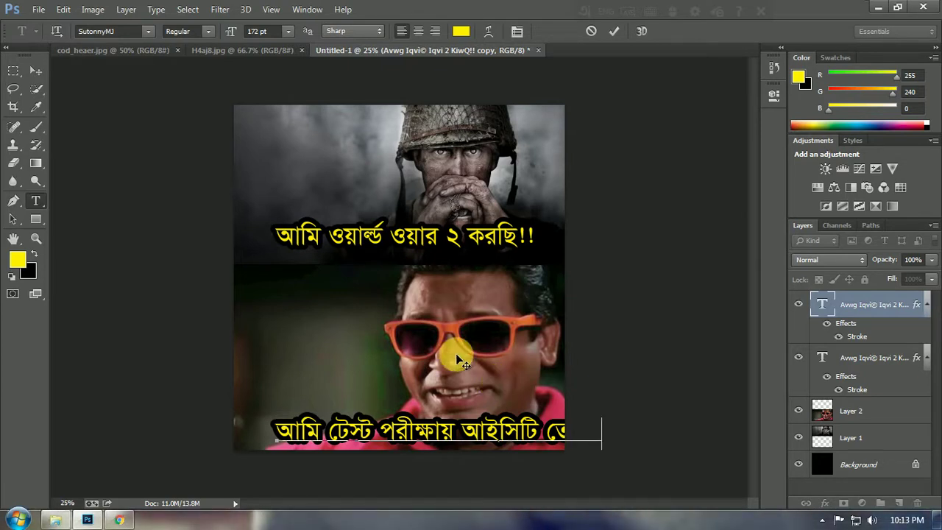
pyautogui.moveTo(514, 473); pyautogui.dragTo(410, 430)
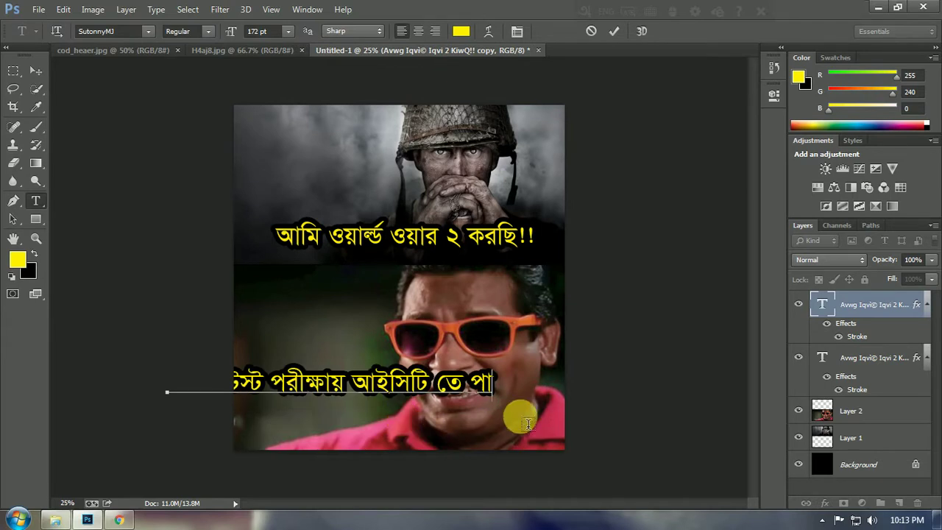
pyautogui.write('k')
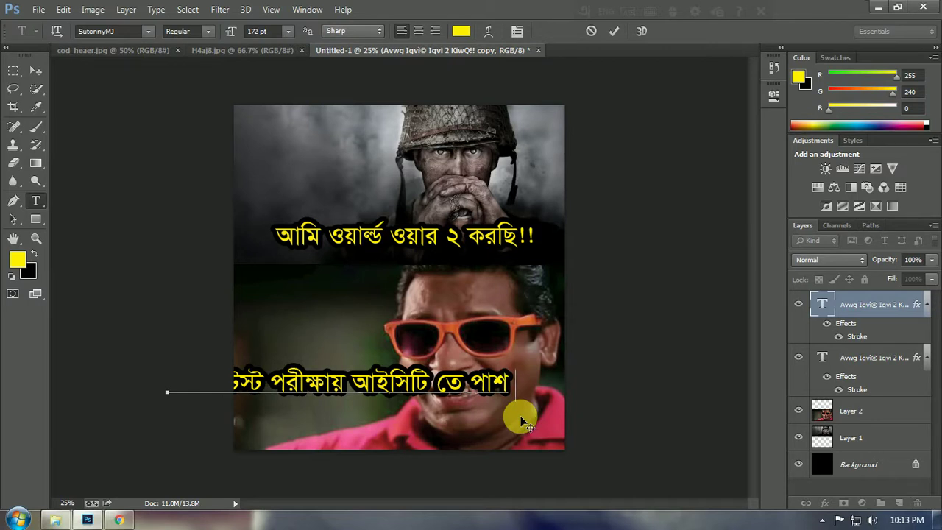
pyautogui.write(' Kiv')
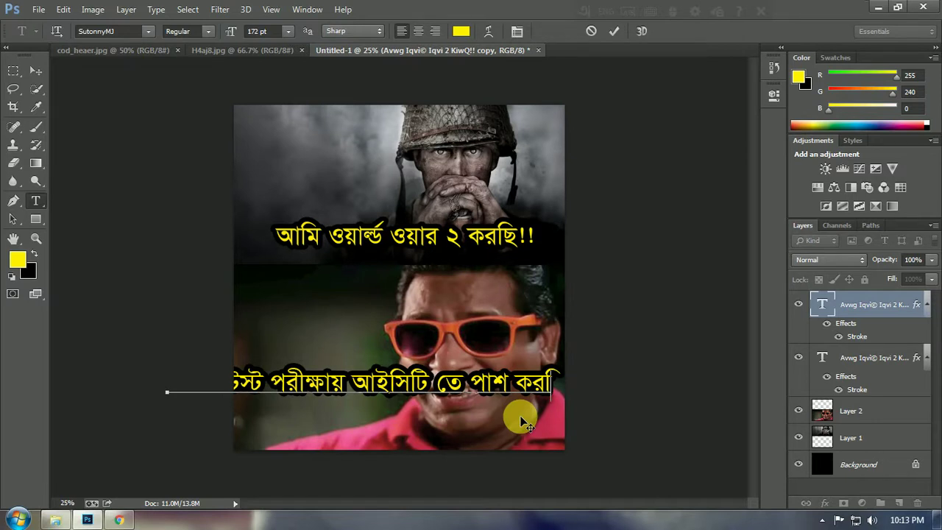
pyautogui.write('Q')
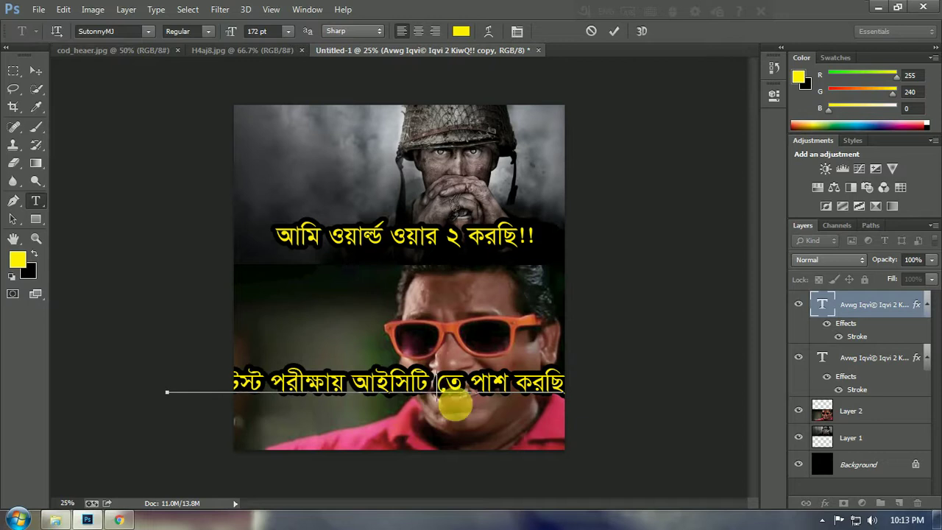
# Split the lower caption into two centre-aligned lines at the photo's bottom centre.
pyautogui.click(343, 390)
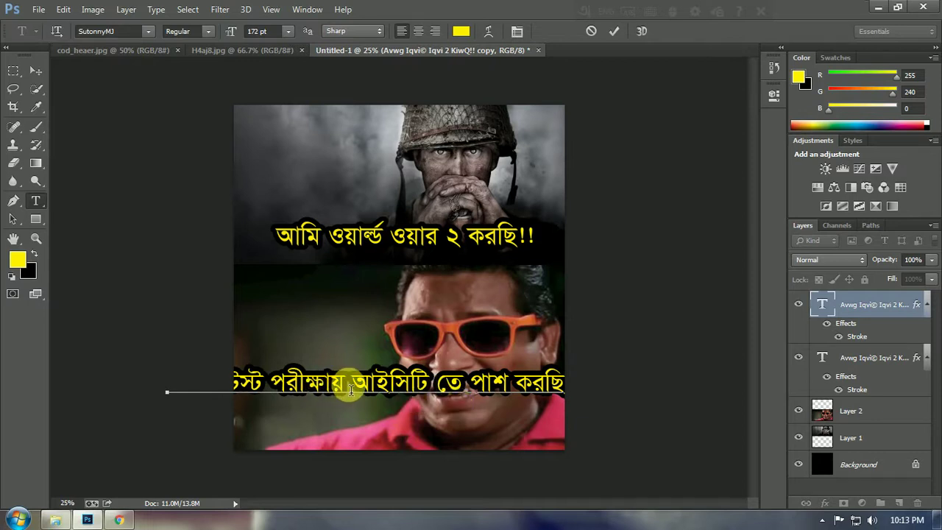
pyautogui.press('Return')
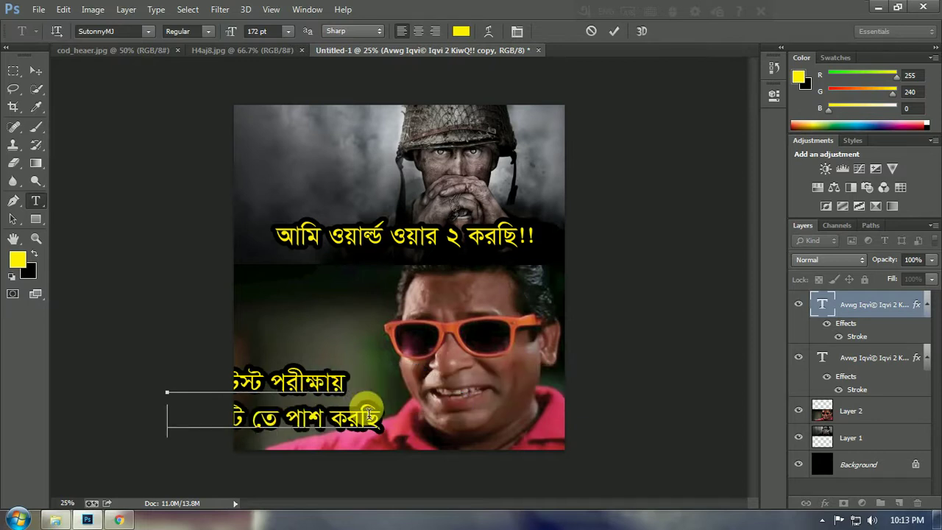
pyautogui.hotkey('ctrl', 'a')
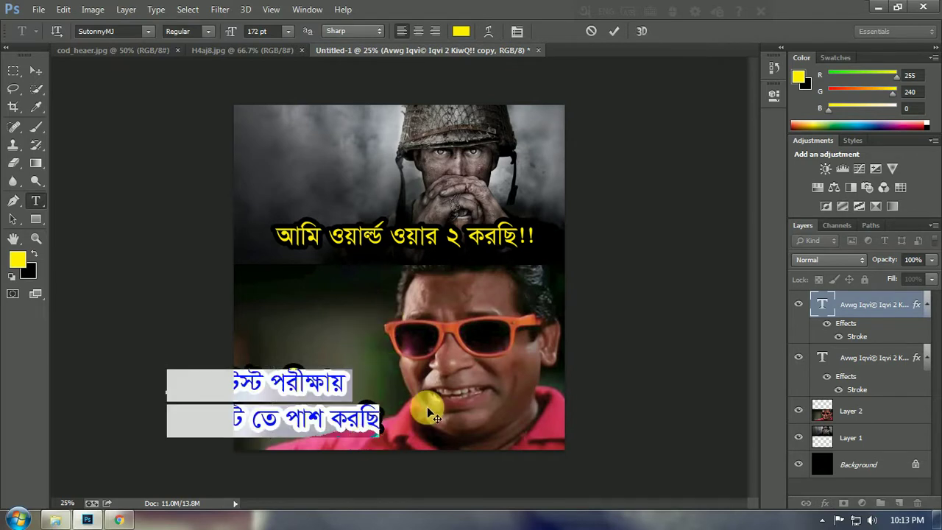
pyautogui.moveTo(427, 406)
pyautogui.mouseDown()
pyautogui.moveTo(559, 407)
pyautogui.moveTo(542, 411)
pyautogui.mouseUp()
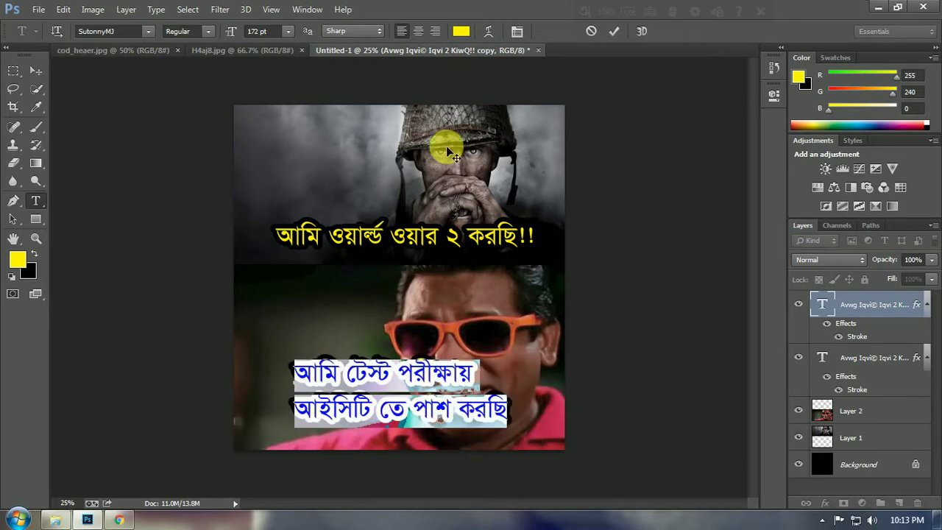
pyautogui.click(421, 32)
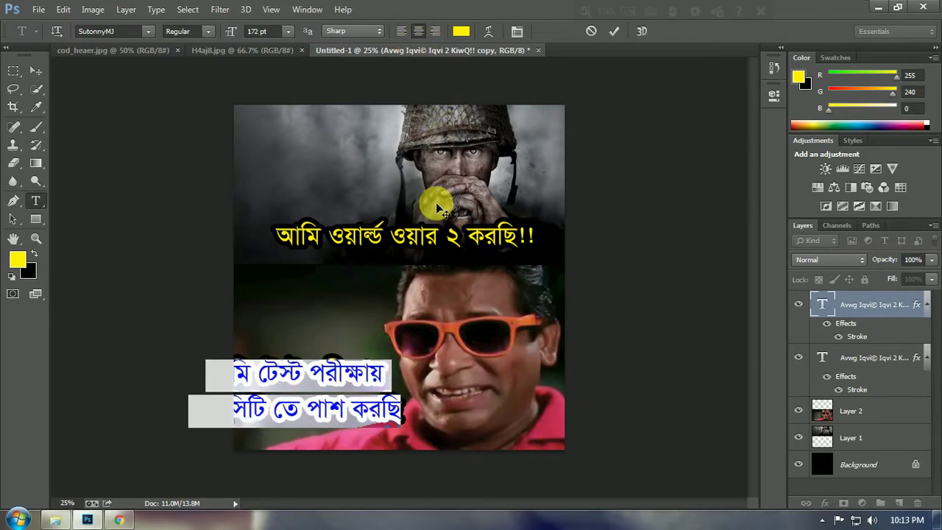
pyautogui.click(35, 70)
pyautogui.moveTo(342, 427); pyautogui.dragTo(460, 453)
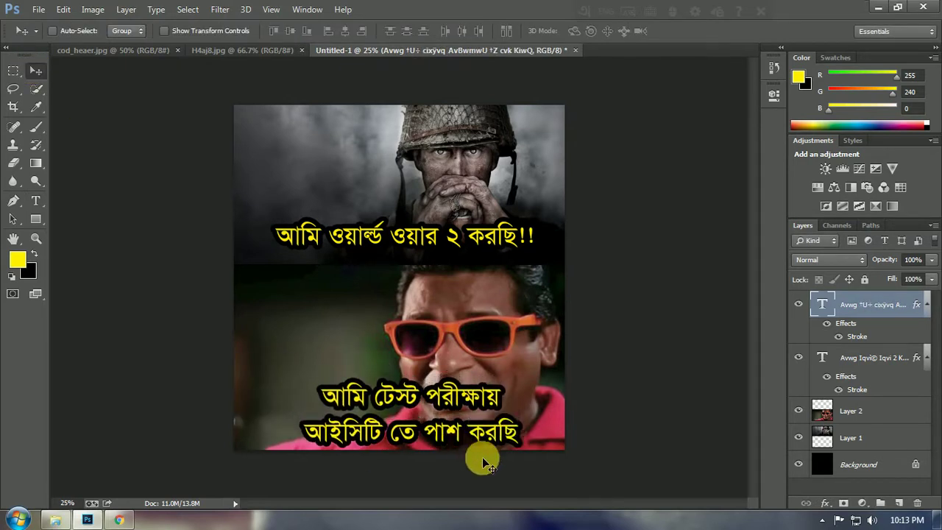
# Scale the lower caption down to about 85% with Free Transform.
pyautogui.hotkey('ctrl', 't')
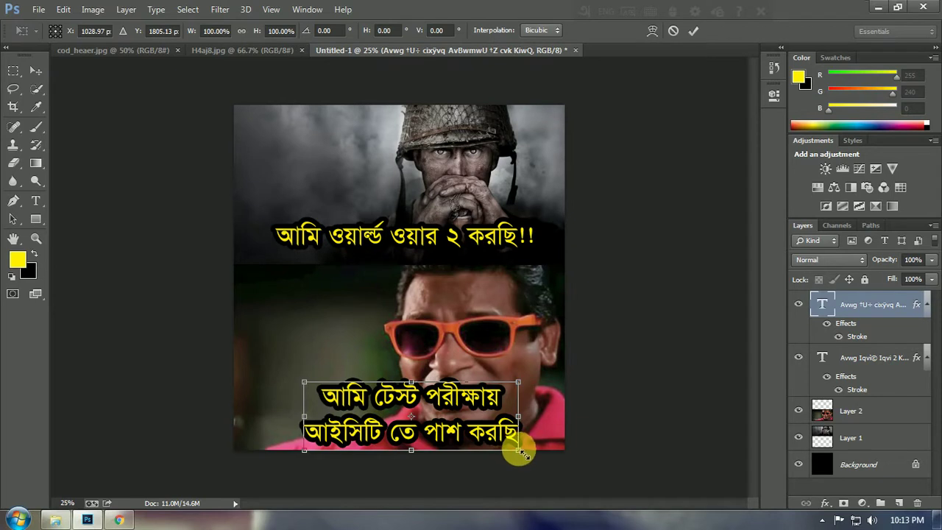
pyautogui.moveTo(521, 446); pyautogui.dragTo(505, 452)
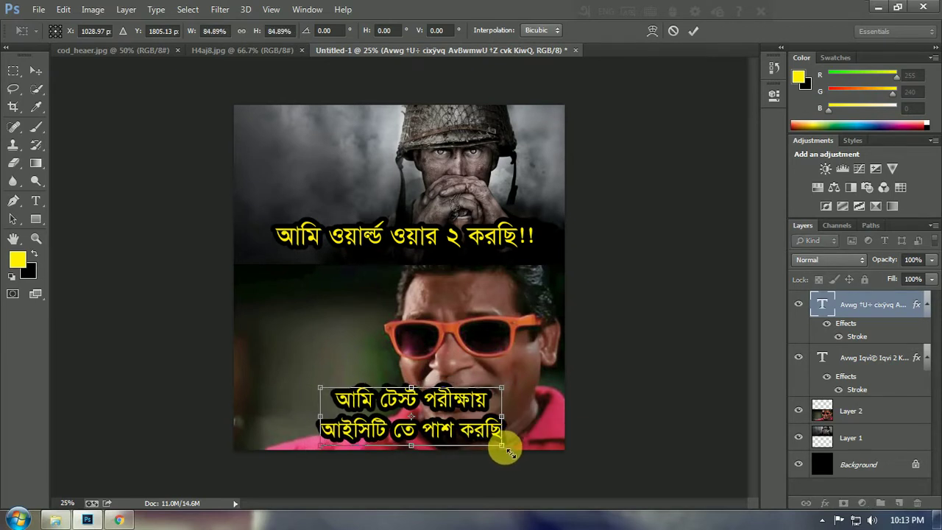
pyautogui.press('Return')
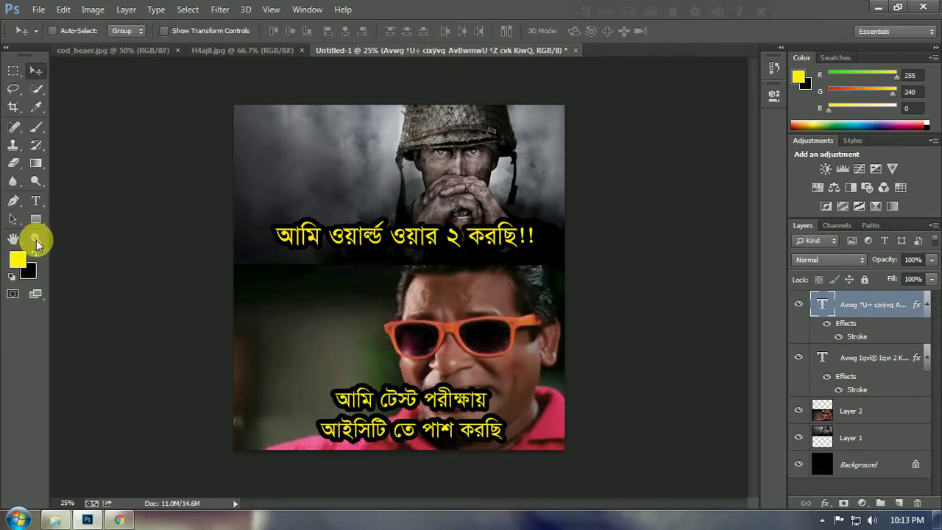
pyautogui.click(35, 201)
pyautogui.click(324, 428)
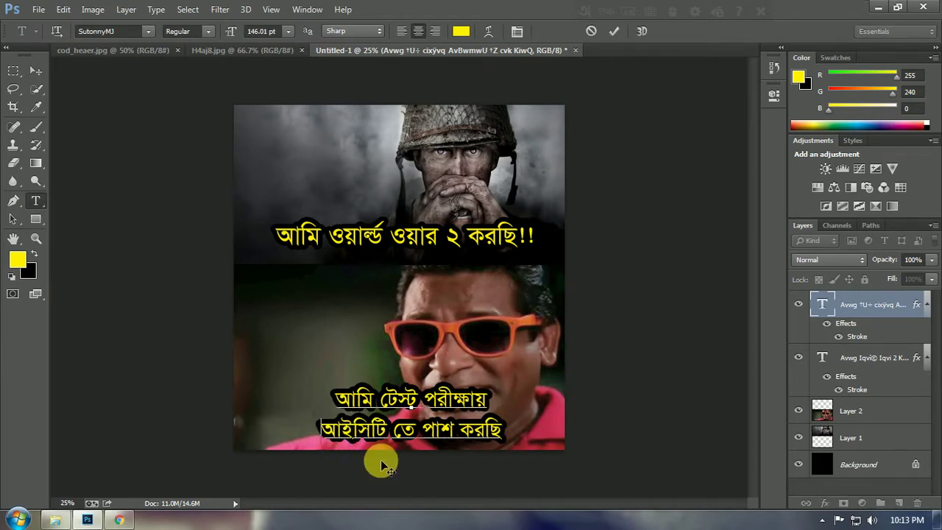
# Move the line break so 'আমি টেস্ট' sits alone on the first line.
pyautogui.press('Left')
pyautogui.press('Delete')
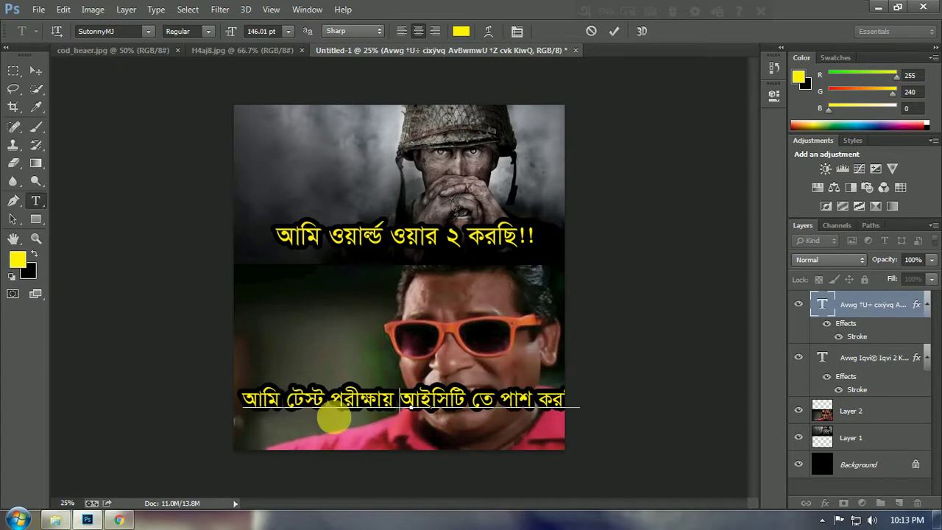
pyautogui.click(331, 405)
pyautogui.press('Return')
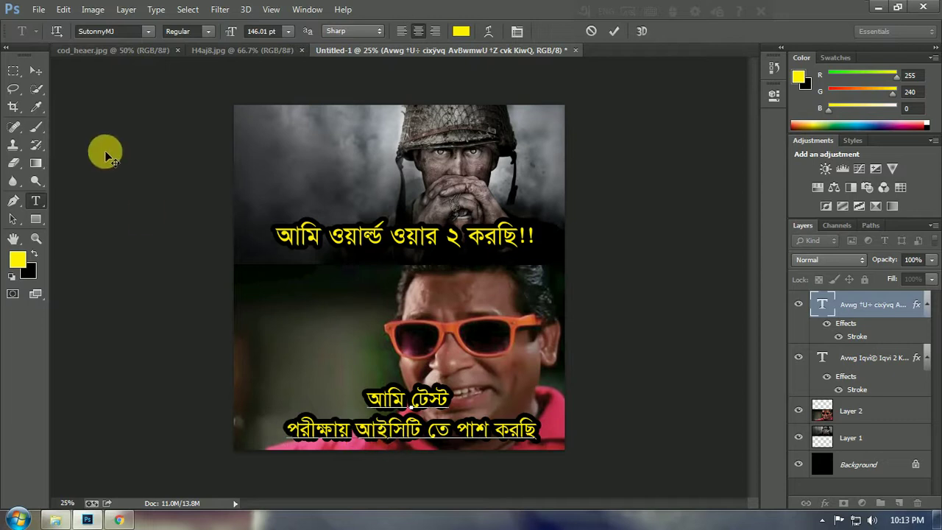
# Select the word আইসিটি on the caption's second line.
pyautogui.click(351, 431)
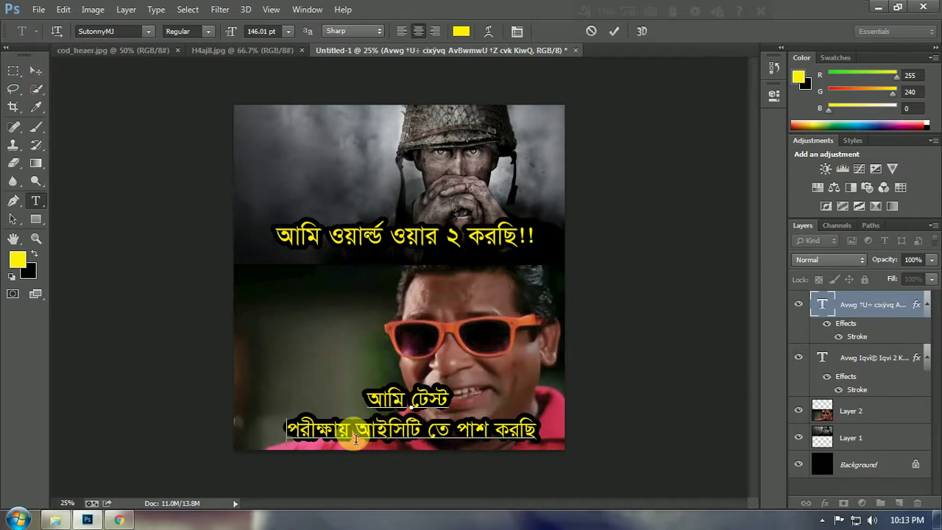
pyautogui.moveTo(359, 430); pyautogui.dragTo(429, 447)
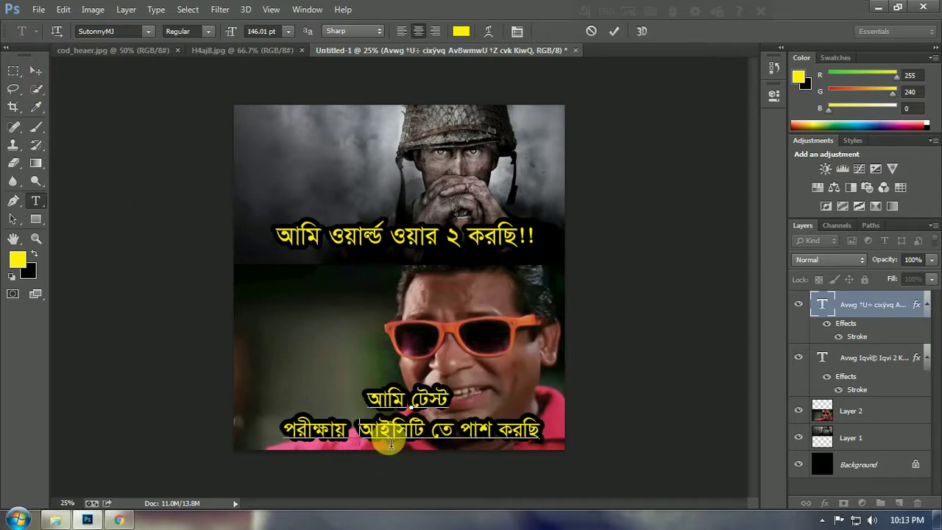
pyautogui.click(429, 446)
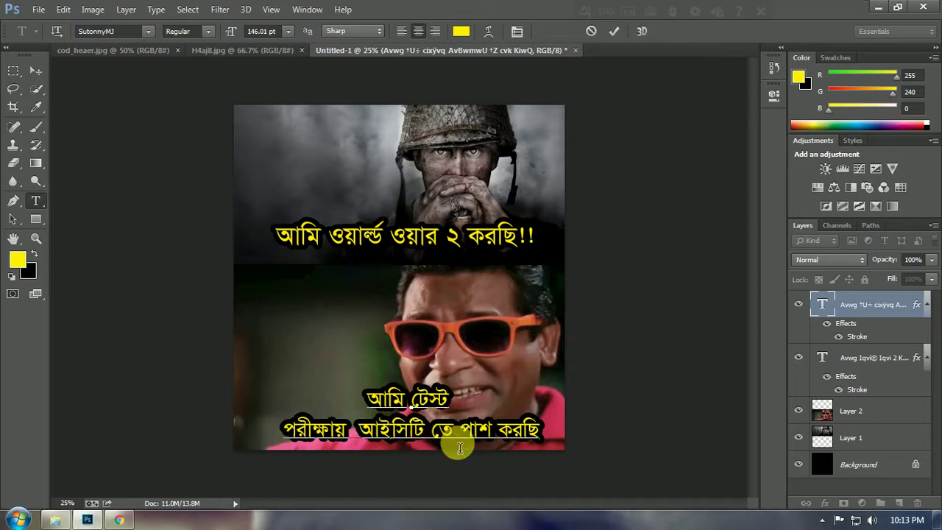
pyautogui.moveTo(427, 440); pyautogui.dragTo(361, 440)
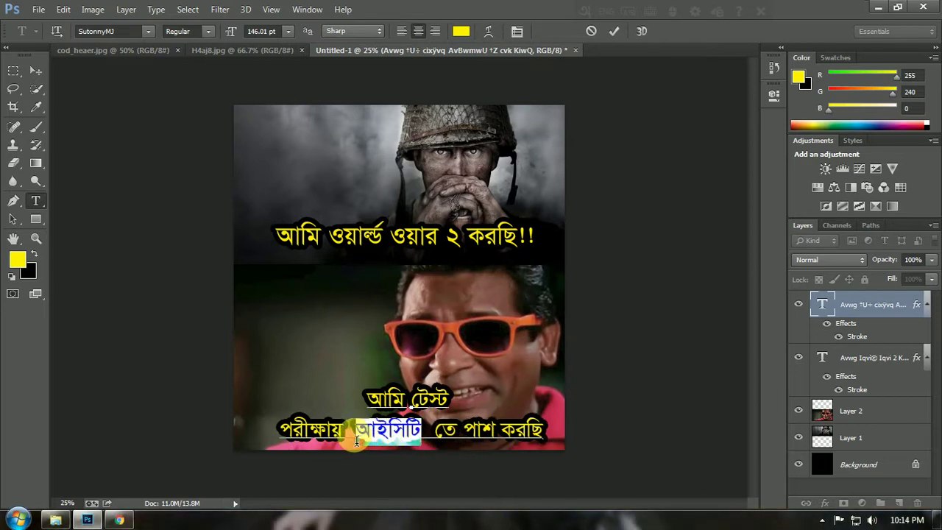
# Join the word into আইসিটিতে and colour it white (#ffffff).
pyautogui.click(427, 442)
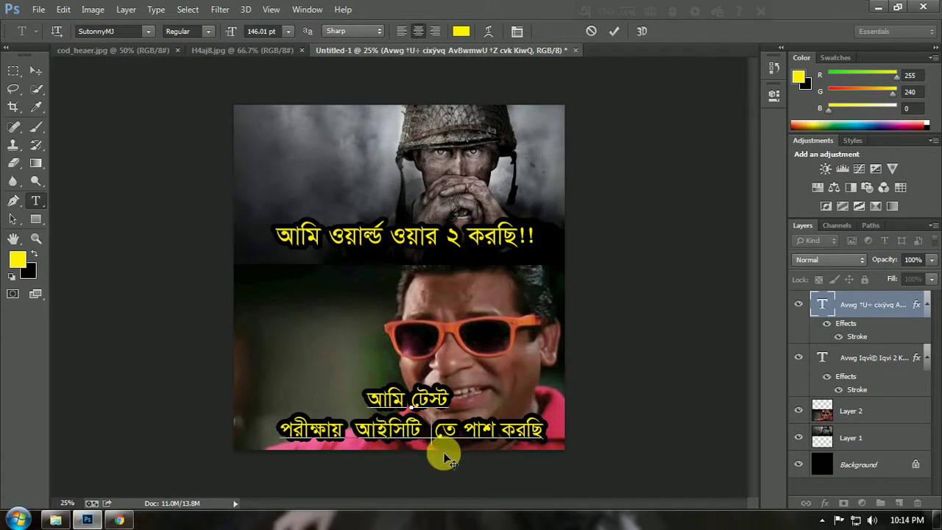
pyautogui.press('Delete')
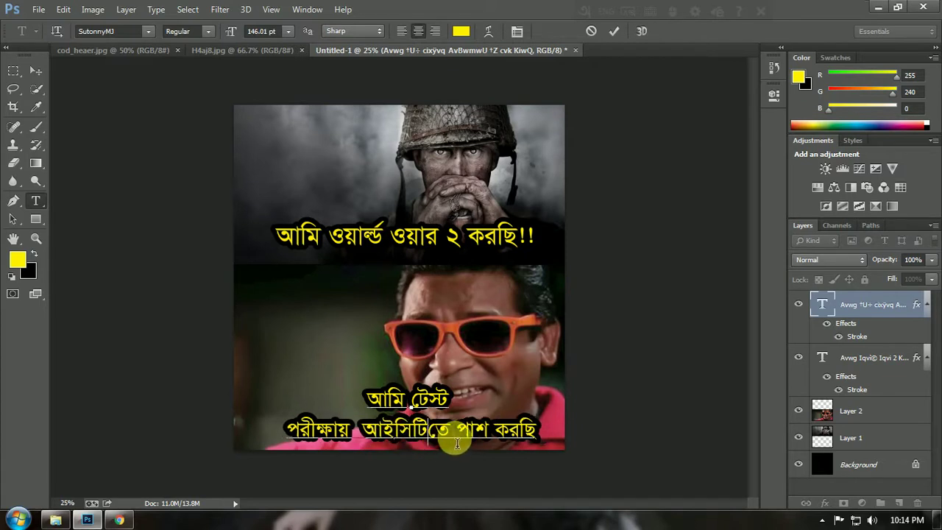
pyautogui.moveTo(451, 439); pyautogui.dragTo(357, 440)
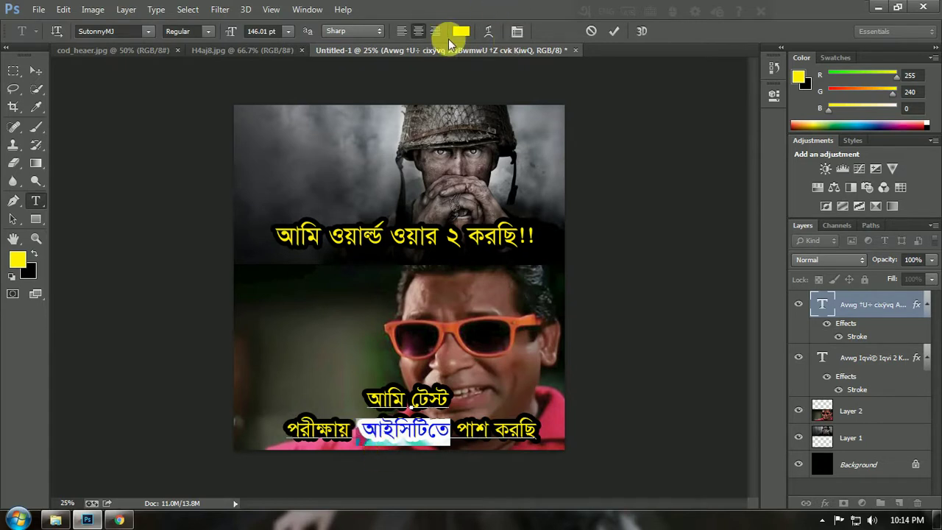
pyautogui.click(460, 31)
pyautogui.write('ffffff')
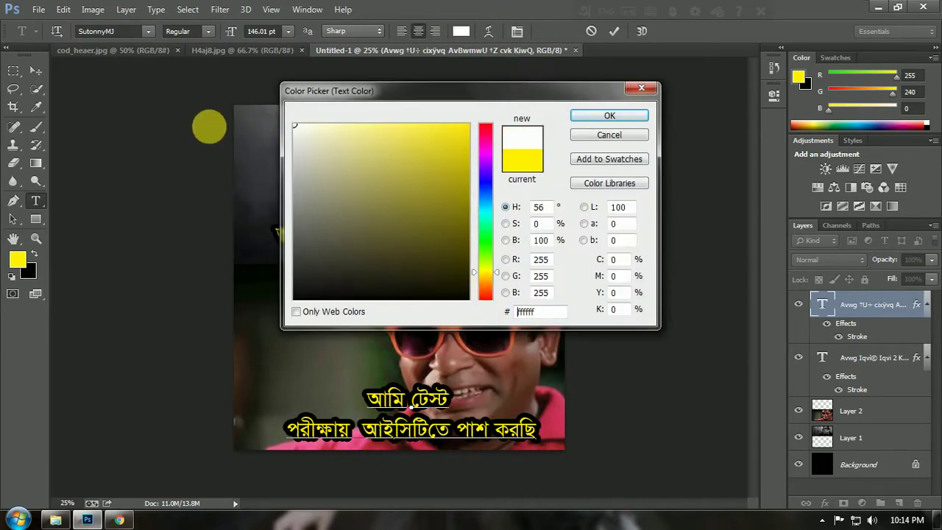
pyautogui.press('Return')
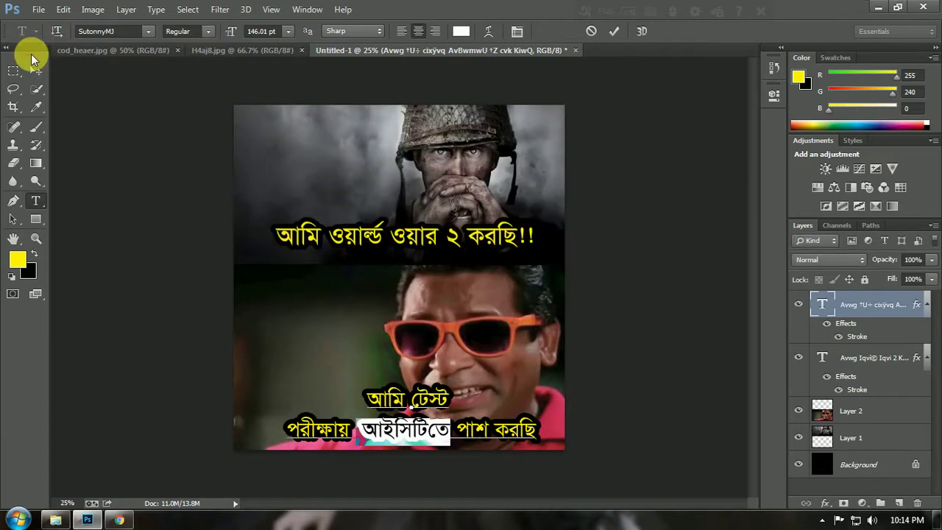
# Nudge the lower caption one step down and two steps left.
pyautogui.click(34, 69)
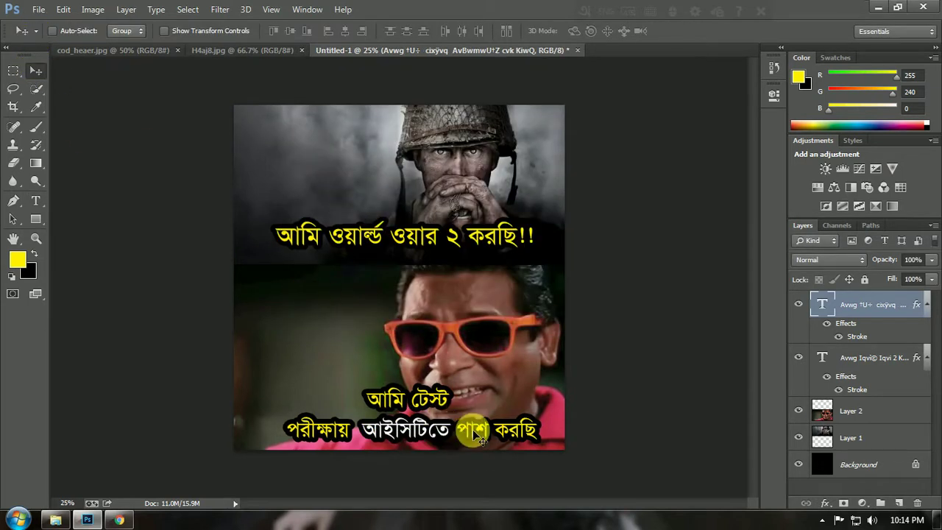
pyautogui.press('Down')
pyautogui.press('Down')
pyautogui.press('Down')
pyautogui.press('Down')
pyautogui.press('Down')
pyautogui.press('Down')
pyautogui.press('Down')
pyautogui.press('Down')
pyautogui.press('Down')
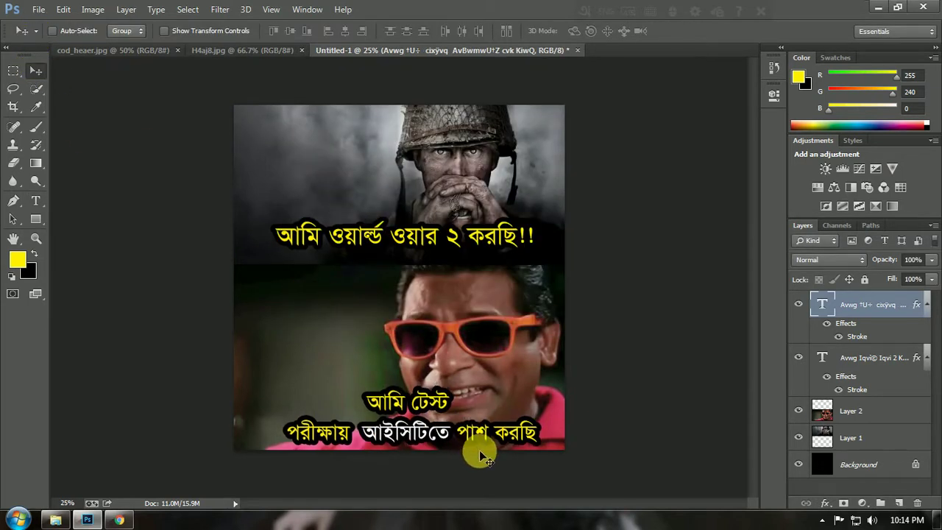
pyautogui.press('Left')
pyautogui.press('Left')
pyautogui.press('Left')
pyautogui.press('Left')
pyautogui.press('Left')
pyautogui.press('Left')
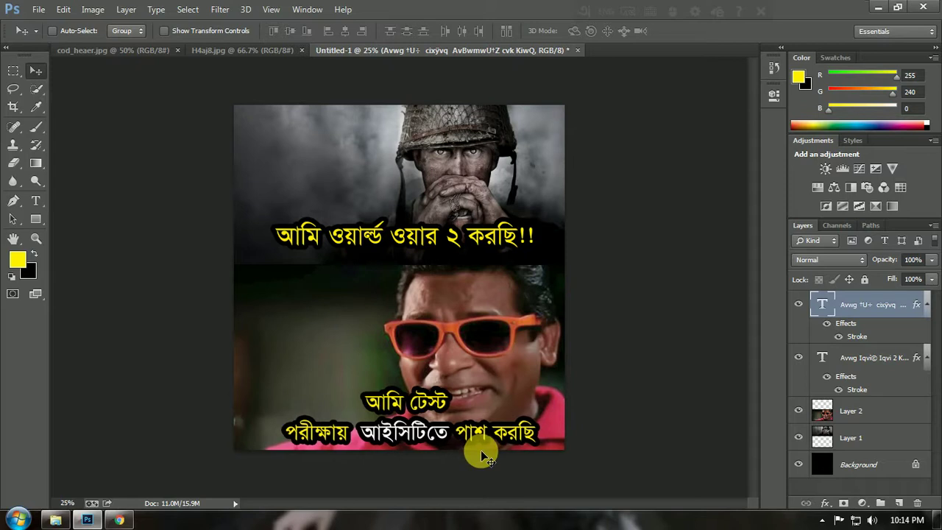
pyautogui.press('Left')
pyautogui.press('Left')
pyautogui.press('Left')
# Drag the orange logo from E:\Faizlami Koros\Background And Logos onto the Photoshop collage.
pyautogui.click(57, 520)
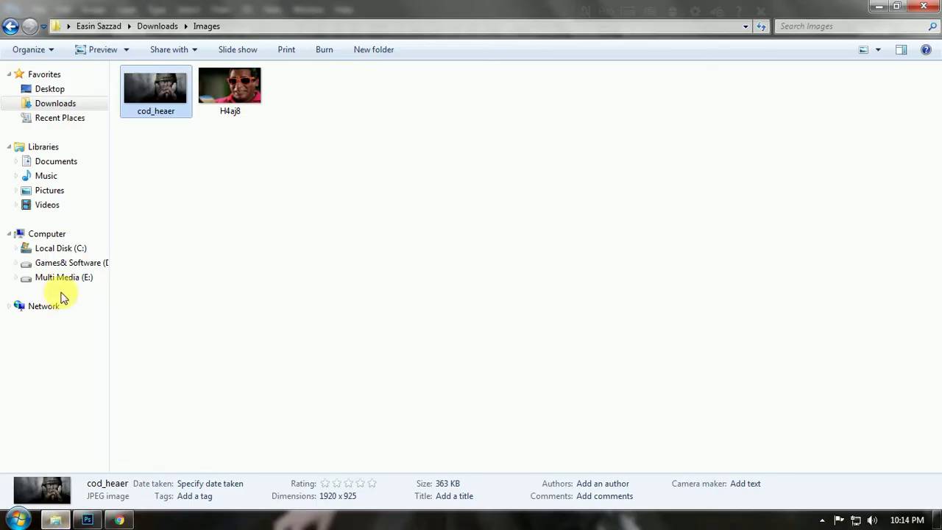
pyautogui.click(68, 285)
pyautogui.doubleClick(220, 110)
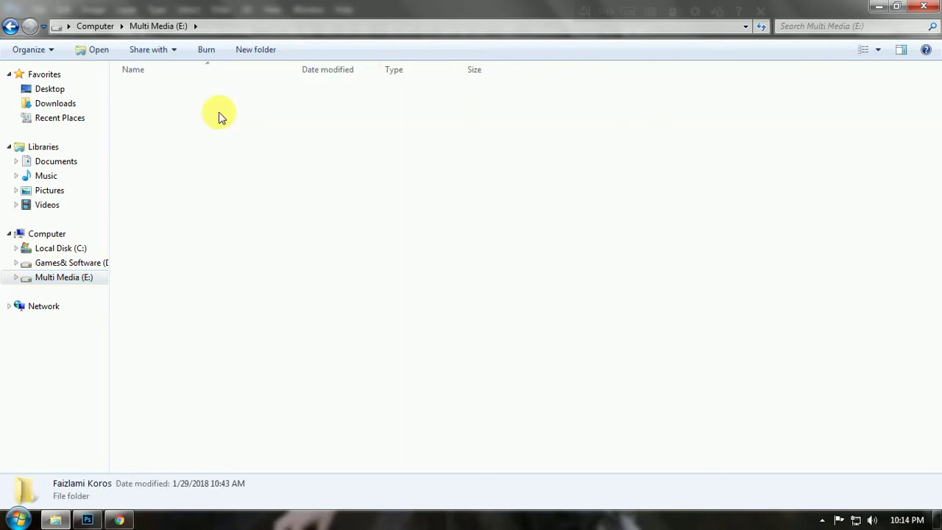
pyautogui.doubleClick(147, 101)
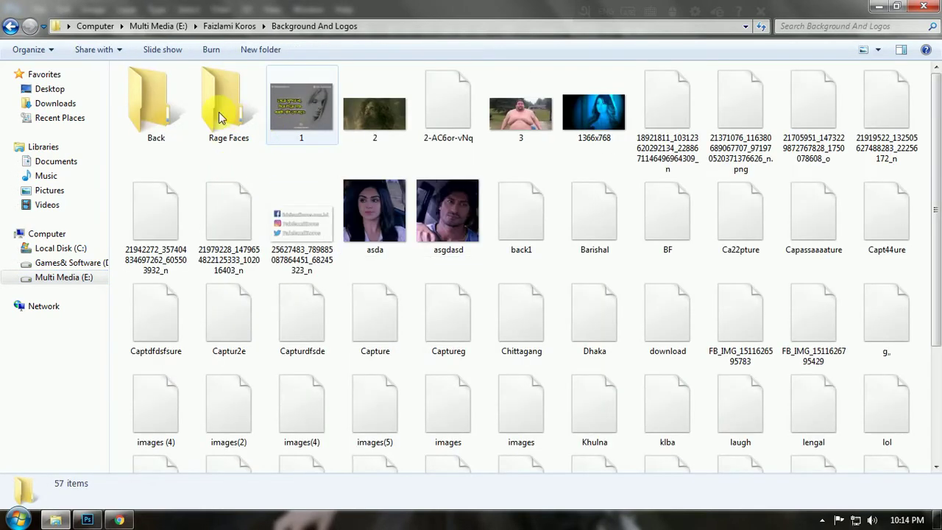
pyautogui.click(799, 147)
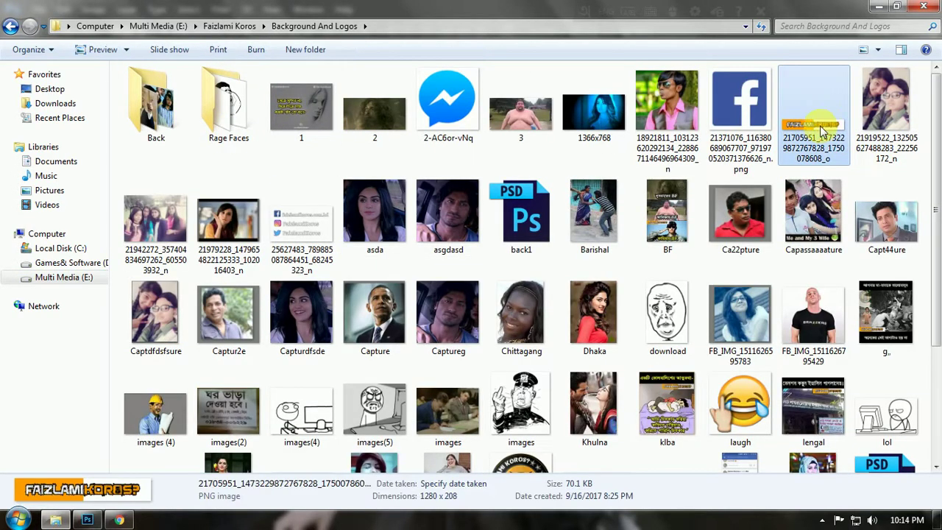
pyautogui.moveTo(360, 369)
pyautogui.mouseDown()
pyautogui.moveTo(319, 315)
pyautogui.moveTo(333, 316)
pyautogui.mouseUp()
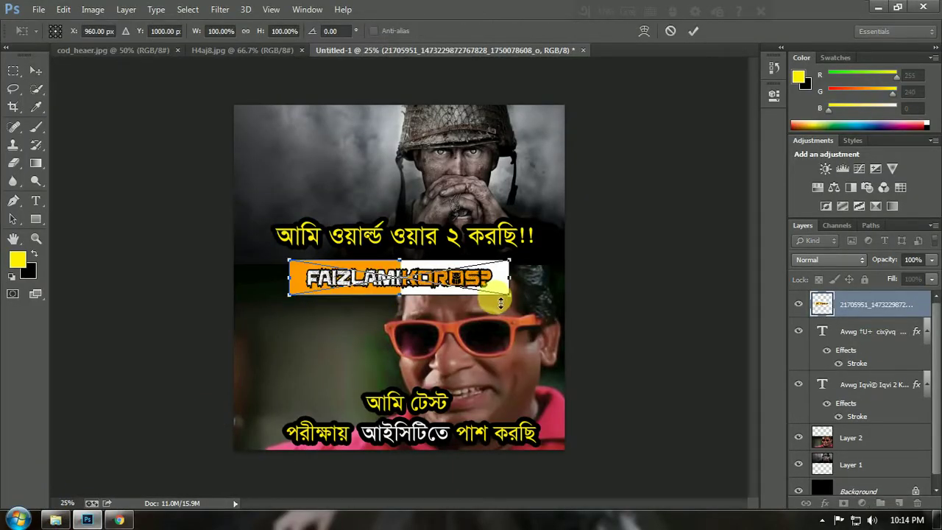
# Scale the orange logo down and place it at the sunglasses photo's top-left corner.
pyautogui.moveTo(480, 286); pyautogui.dragTo(427, 293)
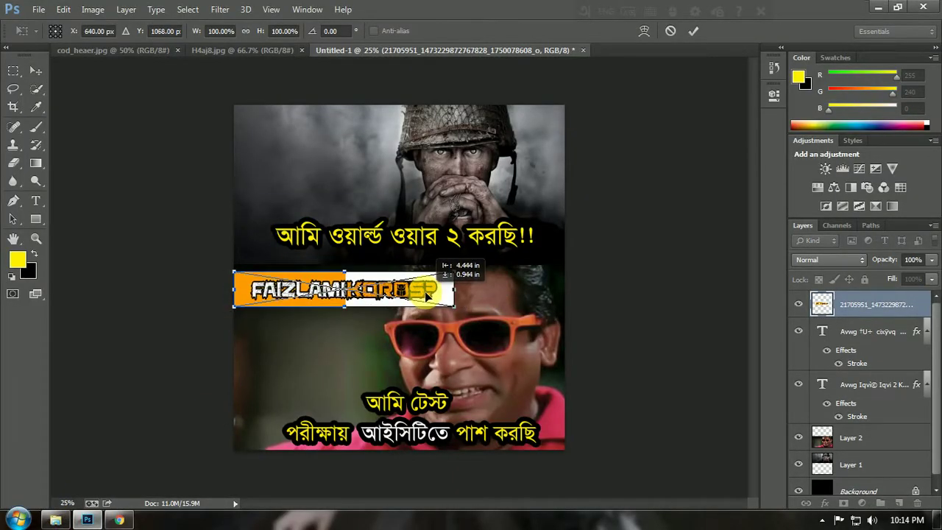
pyautogui.moveTo(453, 300); pyautogui.dragTo(408, 298)
pyautogui.press('Return')
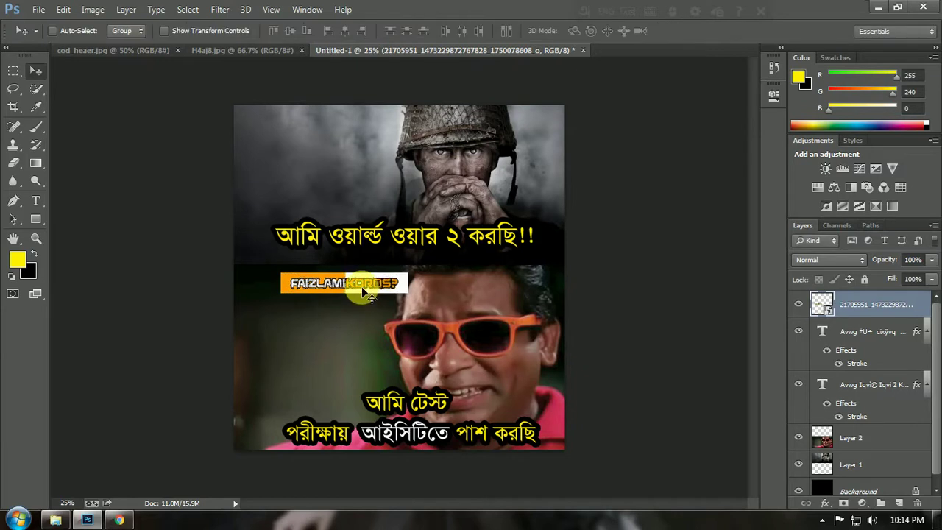
pyautogui.moveTo(362, 286); pyautogui.dragTo(316, 279)
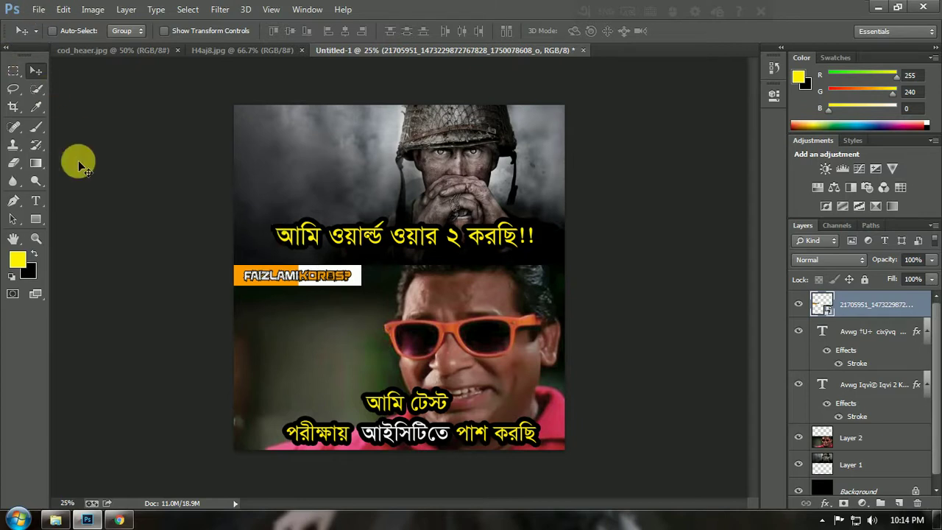
pyautogui.click(39, 10)
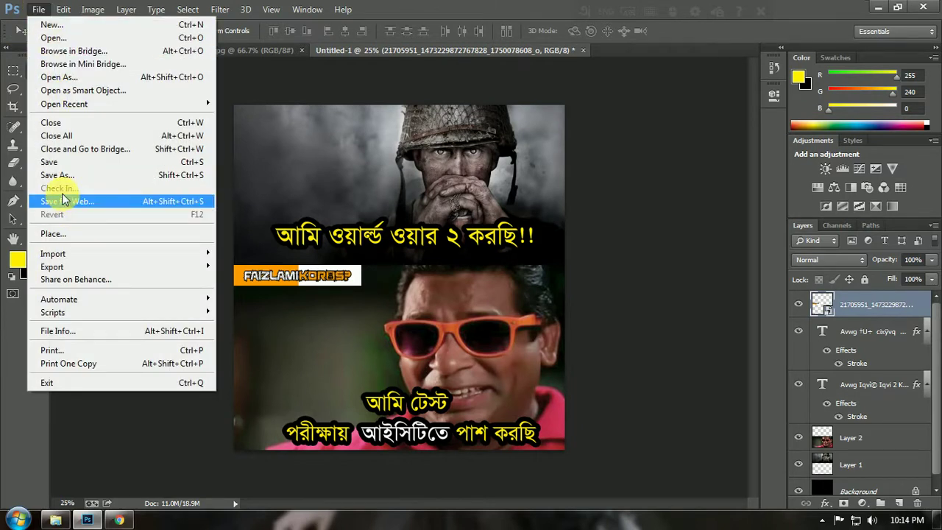
# Save As JPEG format into the Multi Media (E:) > Faizlami Koros folder.
pyautogui.click(60, 176)
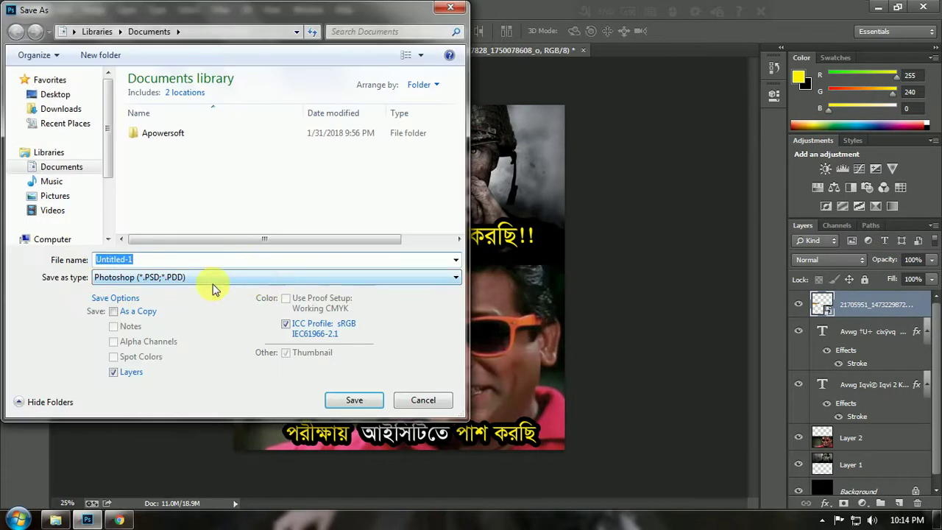
pyautogui.click(186, 278)
pyautogui.click(184, 381)
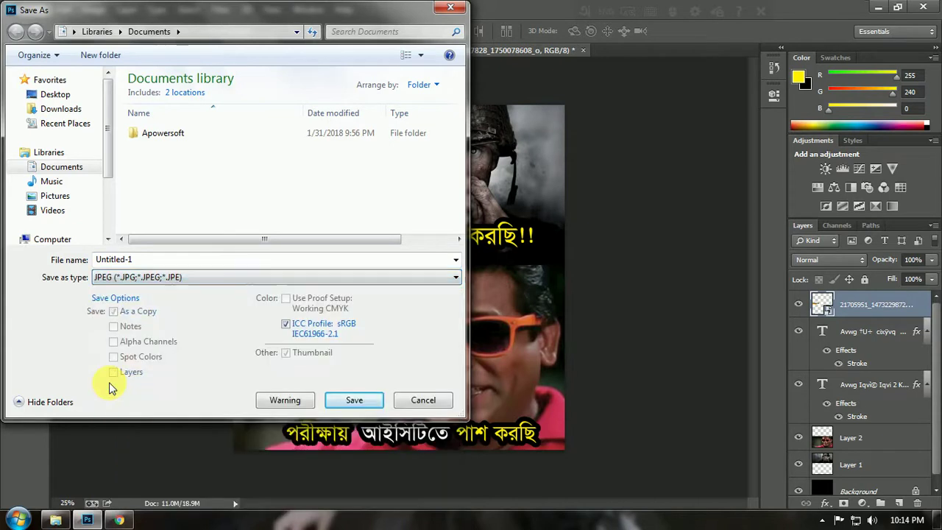
pyautogui.scroll(-2, 94, 210)
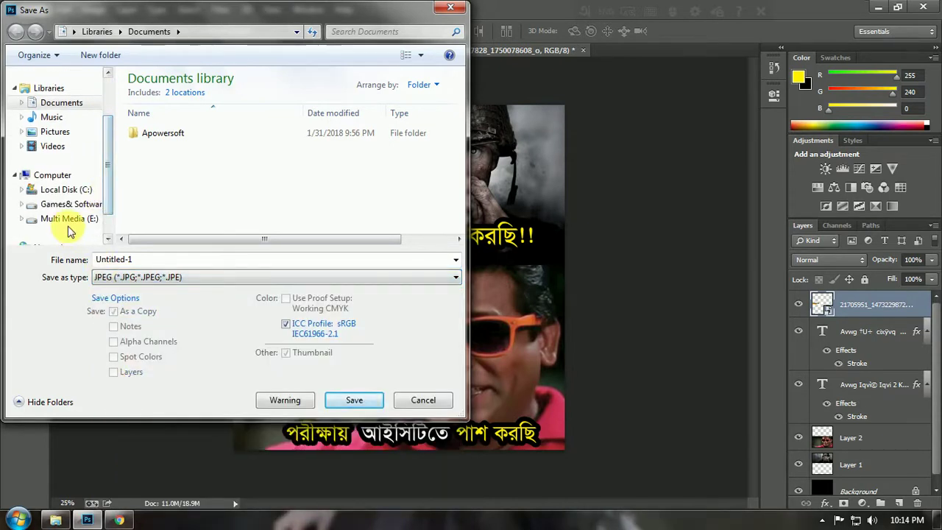
pyautogui.click(73, 219)
pyautogui.doubleClick(169, 103)
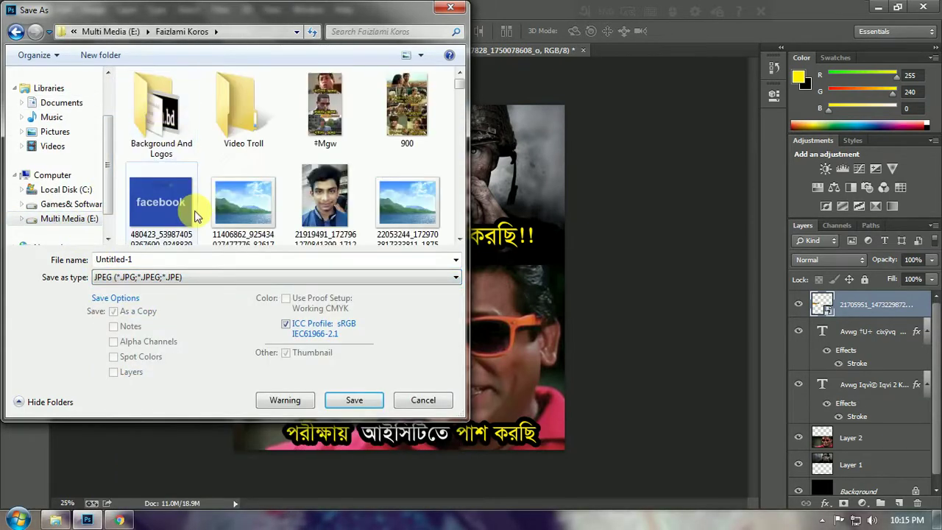
pyautogui.moveTo(460, 83); pyautogui.dragTo(459, 156)
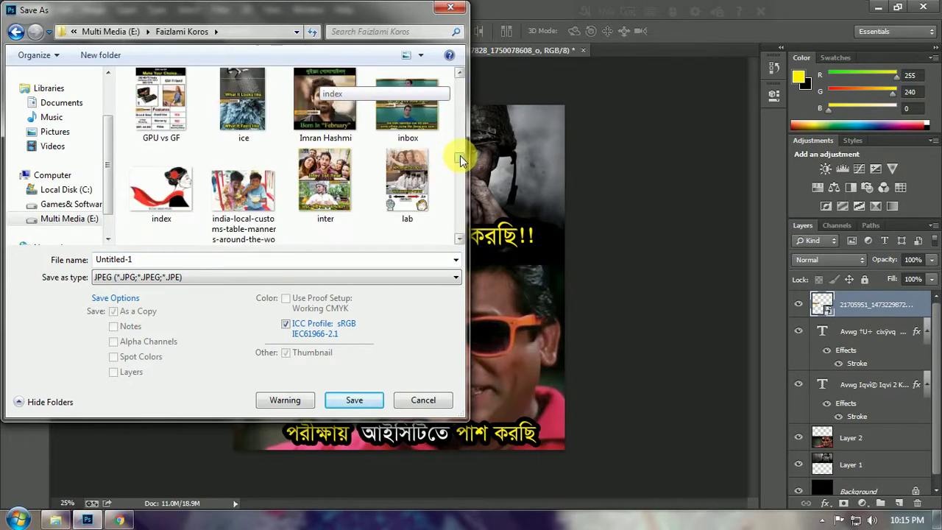
# Name the file ICT, accept quality 12, and quit Photoshop without saving the layered file.
pyautogui.doubleClick(150, 259)
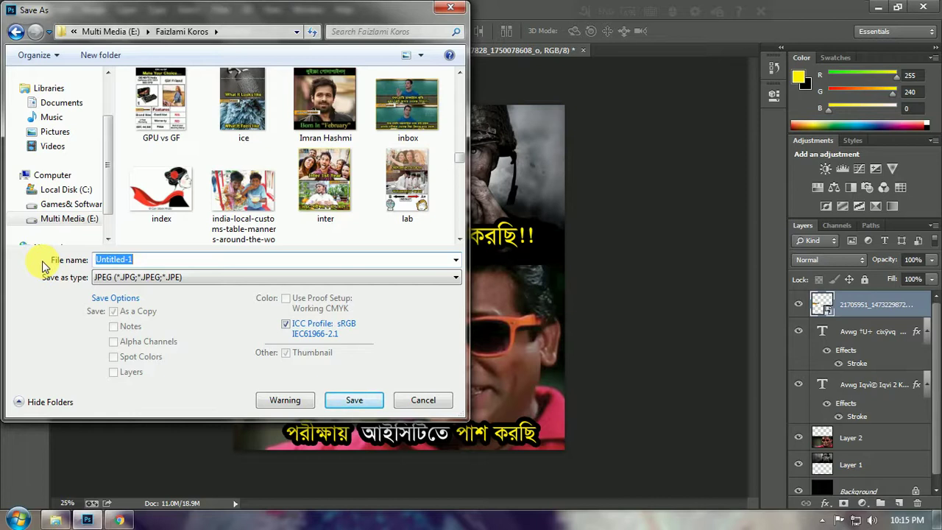
pyautogui.write('T%e')
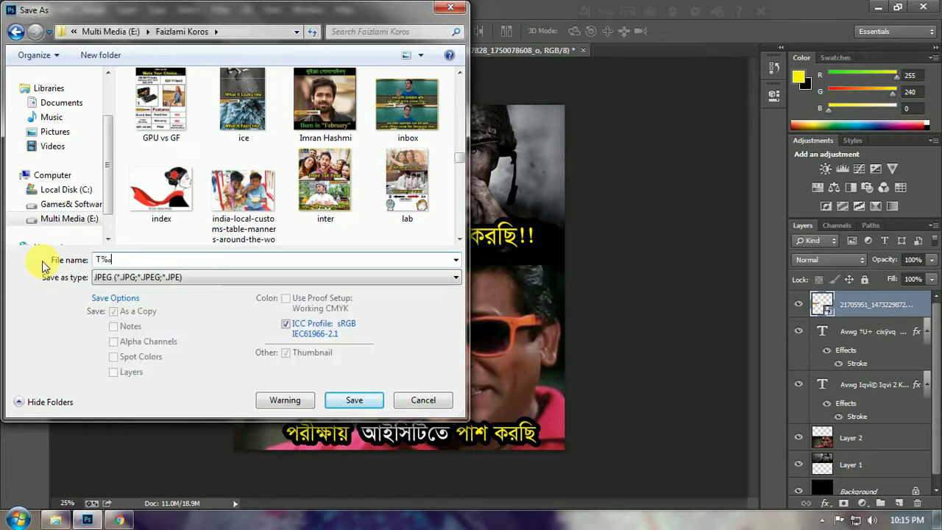
pyautogui.press('BackSpace')
pyautogui.press('BackSpace')
pyautogui.write('IC')
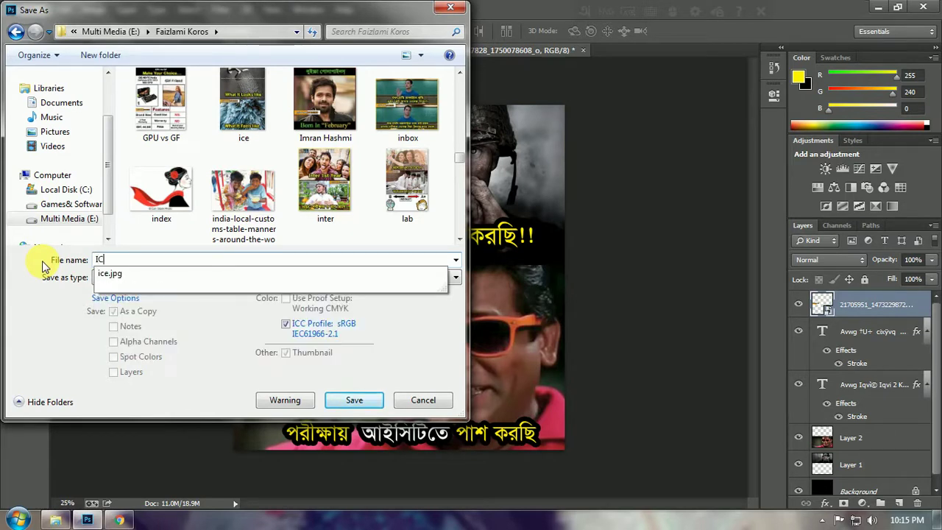
pyautogui.write('T')
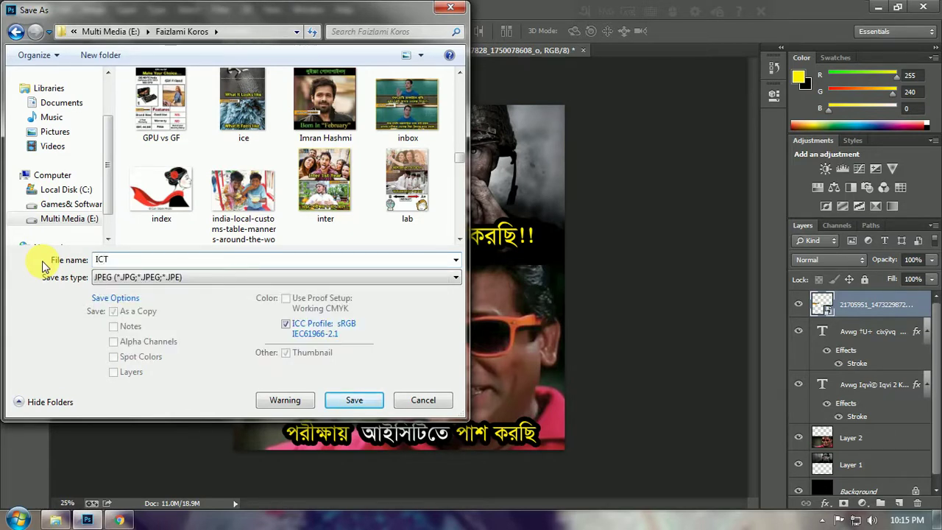
pyautogui.press('Return')
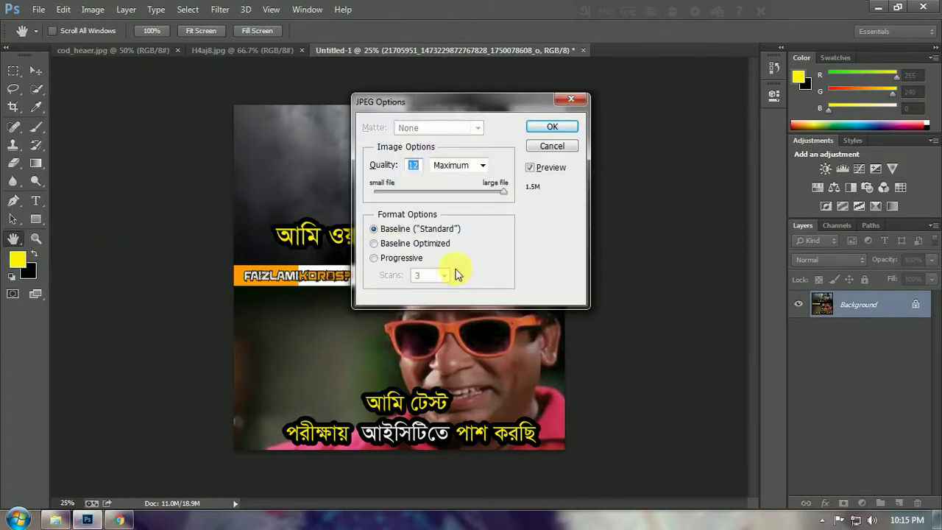
pyautogui.press('Return')
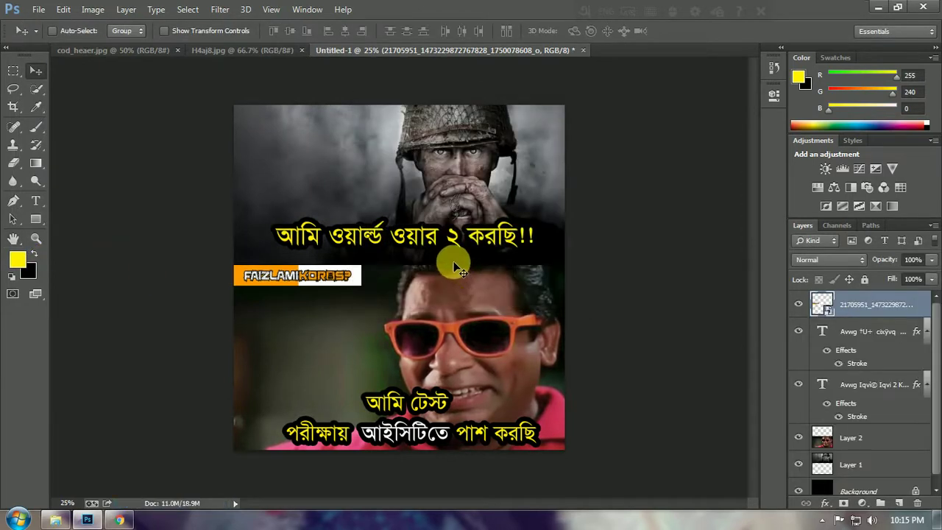
pyautogui.click(924, 6)
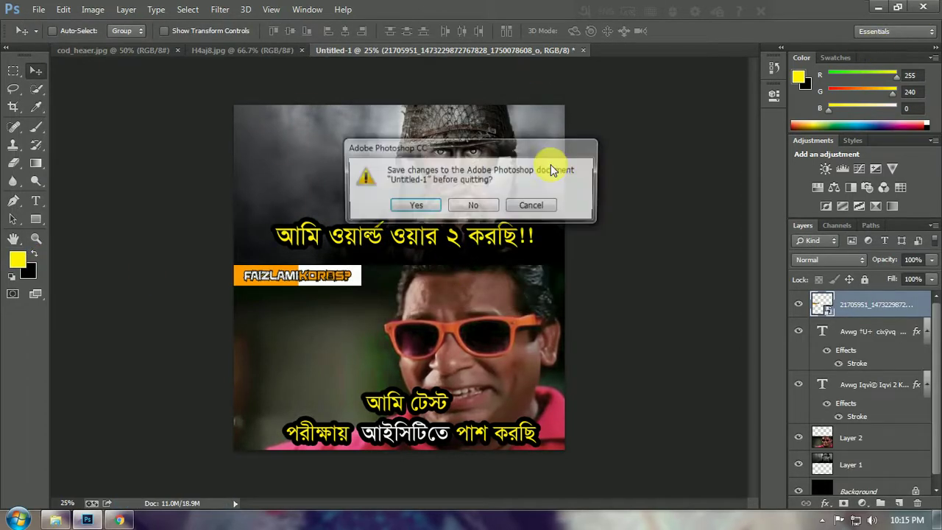
pyautogui.click(472, 209)
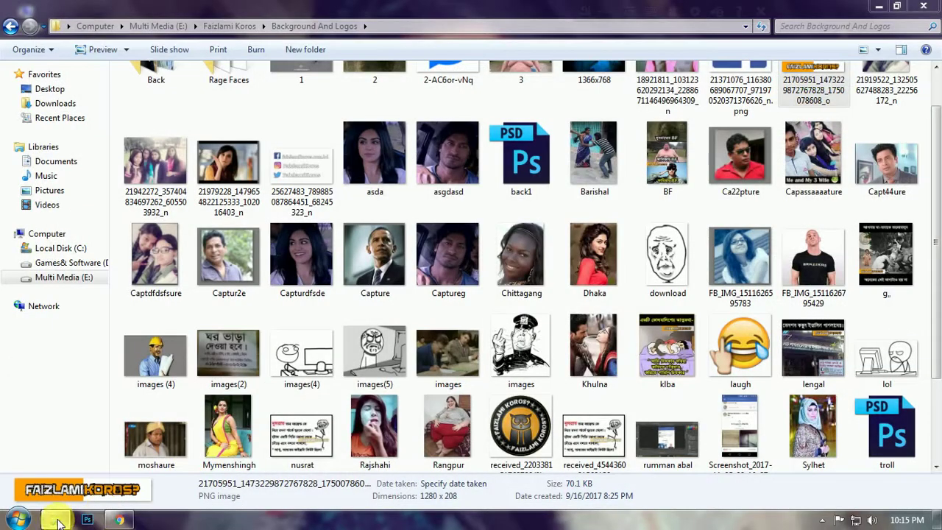
# Search the Faizlami Koros folder for 'ICT' and open ICT.jpg.
pyautogui.click(10, 26)
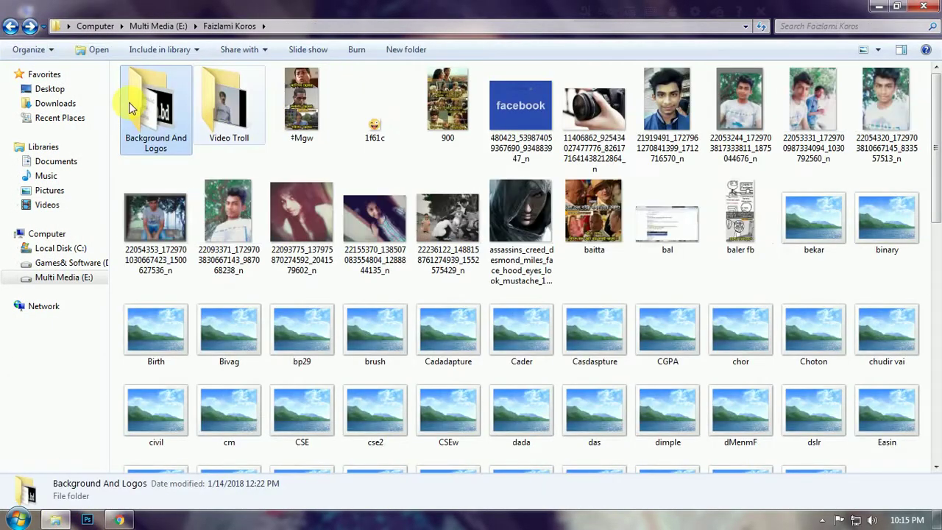
pyautogui.click(11, 26)
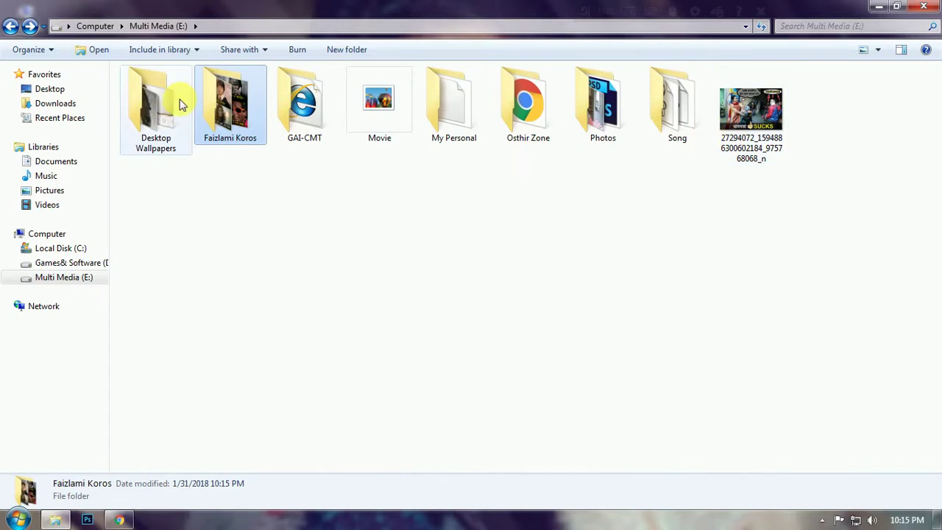
pyautogui.doubleClick(231, 114)
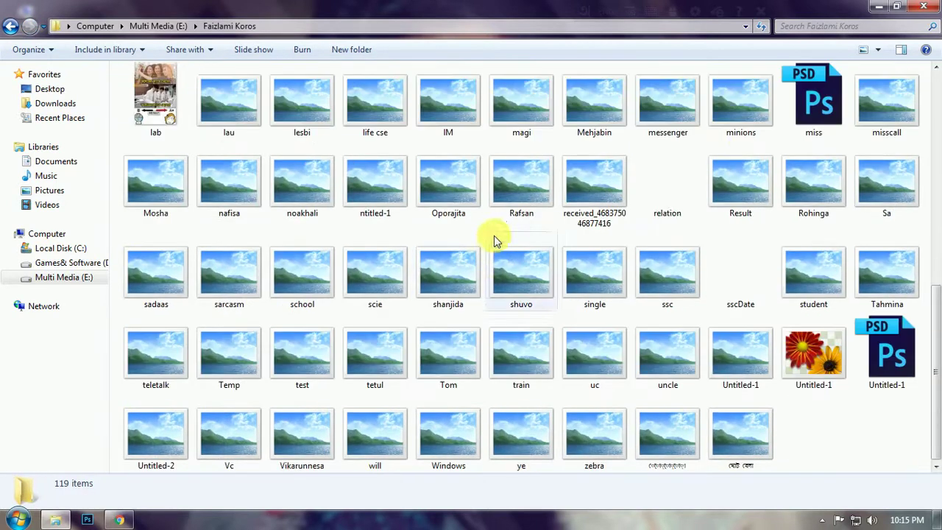
pyautogui.click(815, 26)
pyautogui.write('ICT')
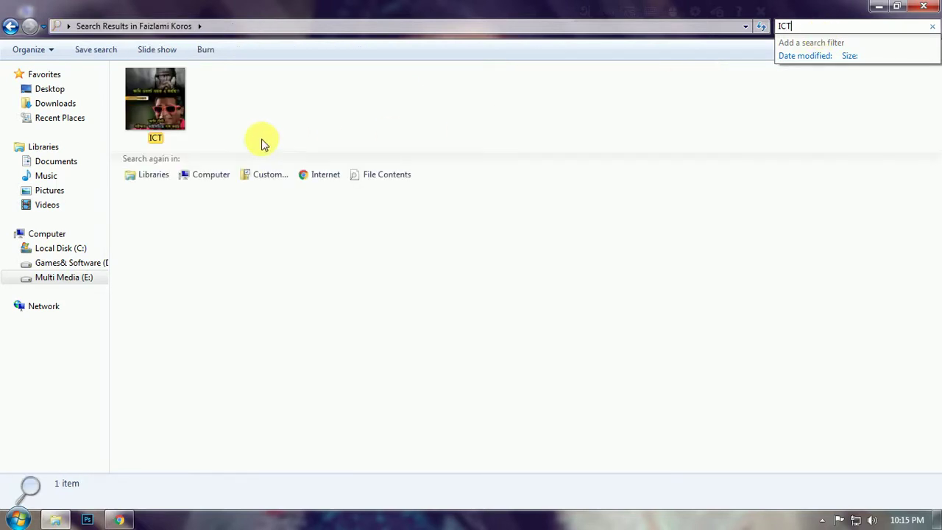
pyautogui.click(175, 123)
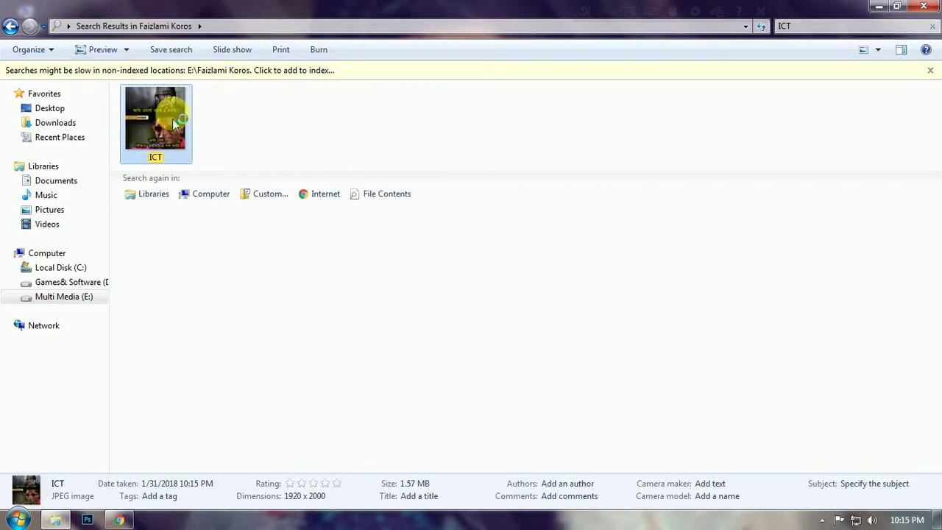
pyautogui.doubleClick(174, 123)
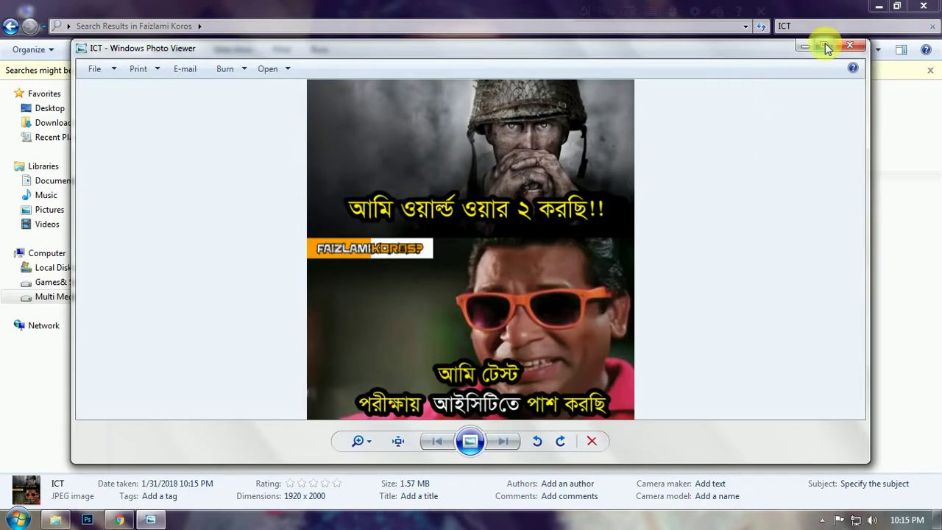
# Maximize ICT.jpg in Windows Photo Viewer to inspect it, then close the viewer.
pyautogui.click(823, 45)
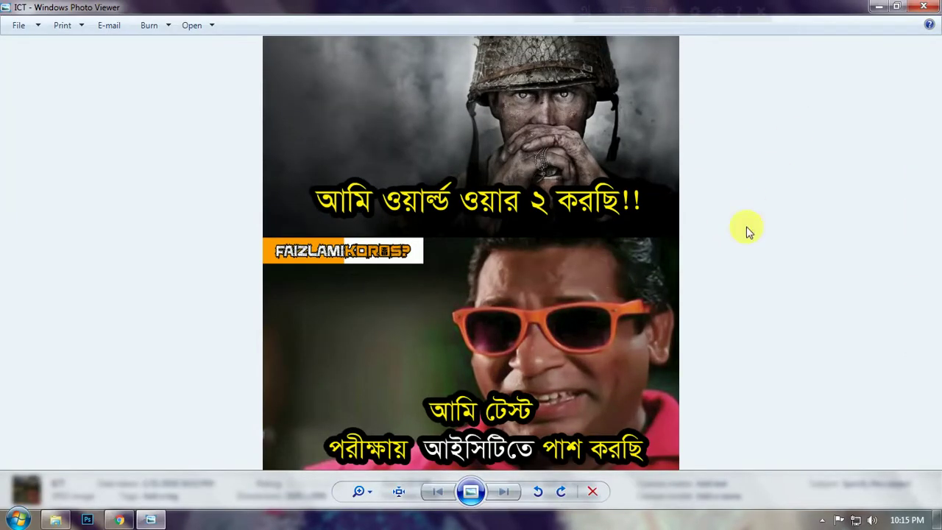
pyautogui.click(921, 6)
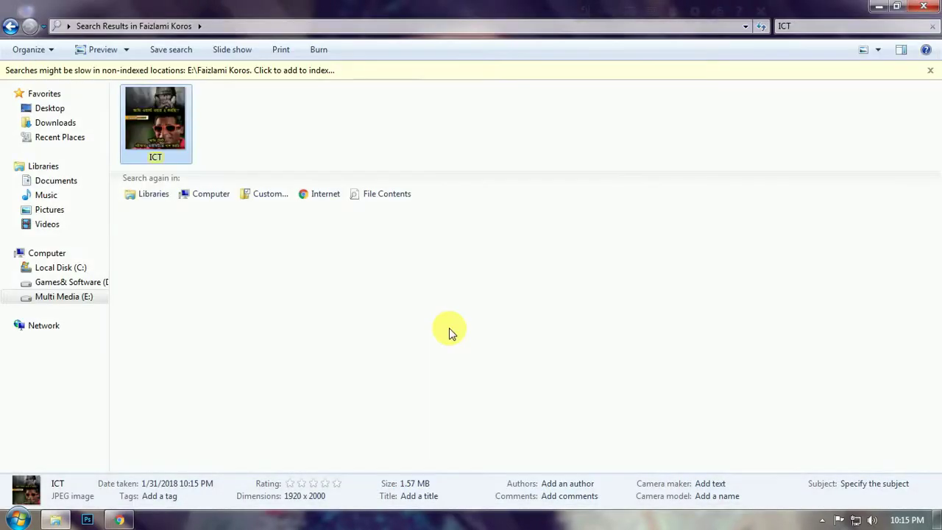